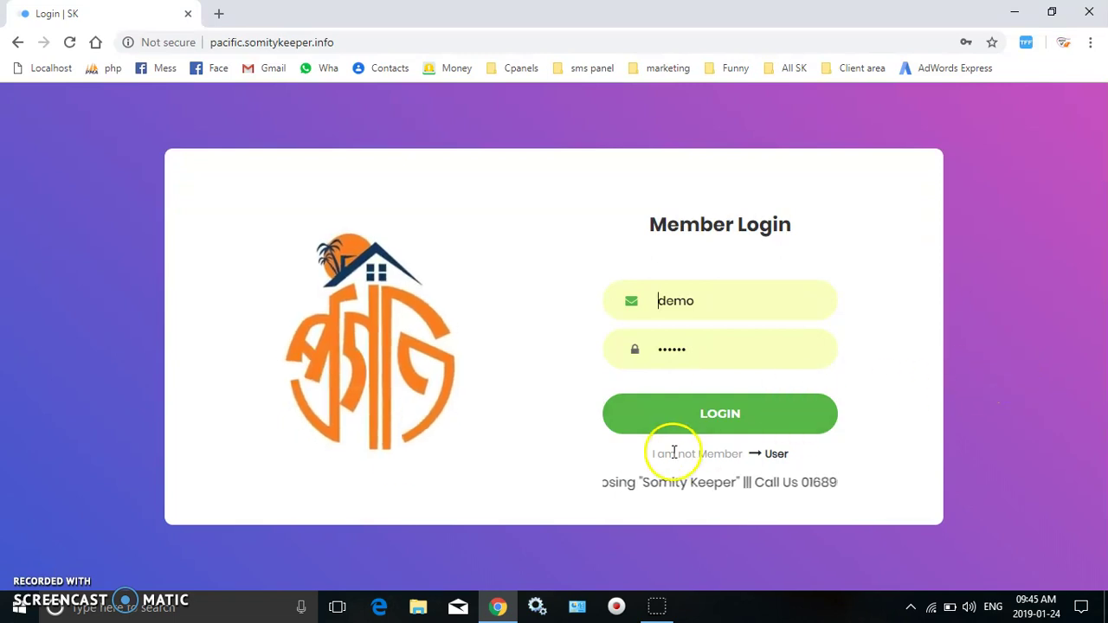
Step: Log in with the prefilled member credentials and open the list of all general accounts
click(759, 419)
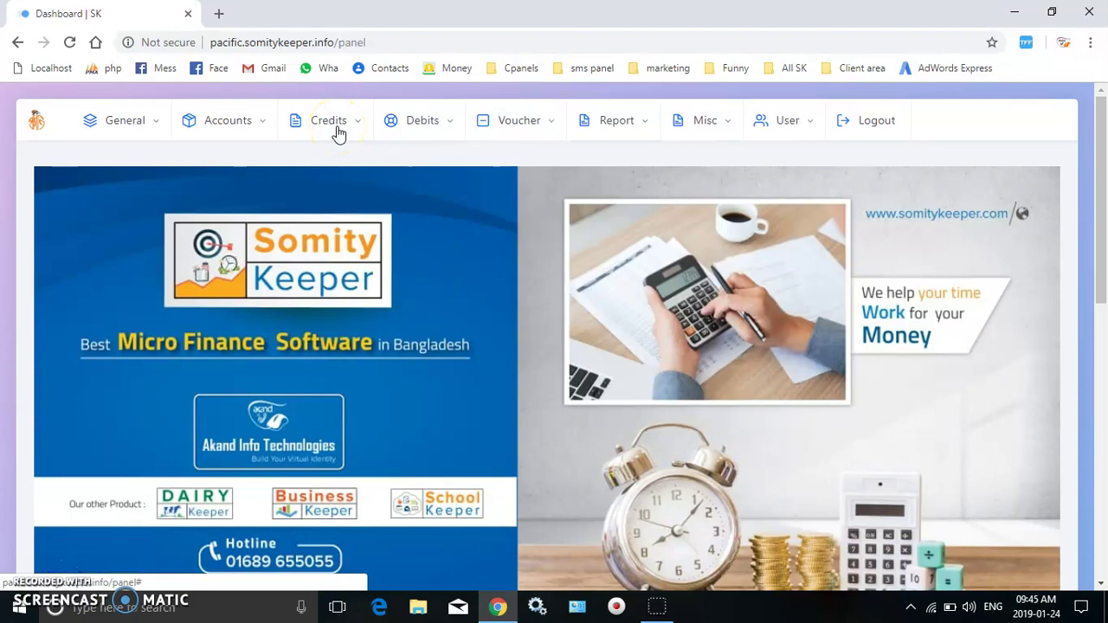
click(230, 120)
click(170, 166)
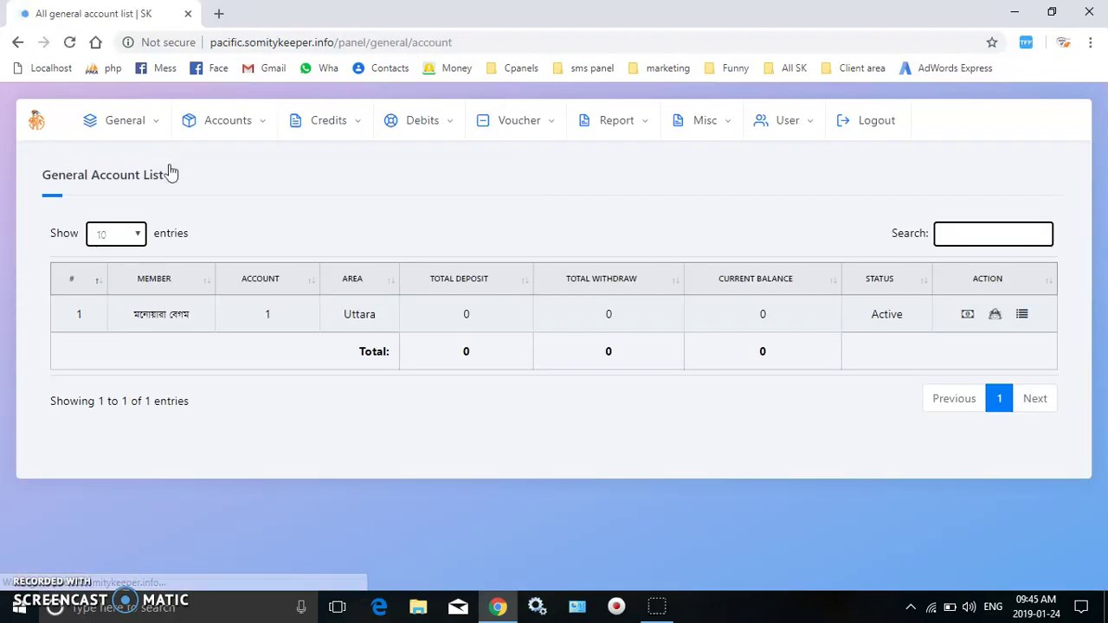
click(232, 123)
click(154, 164)
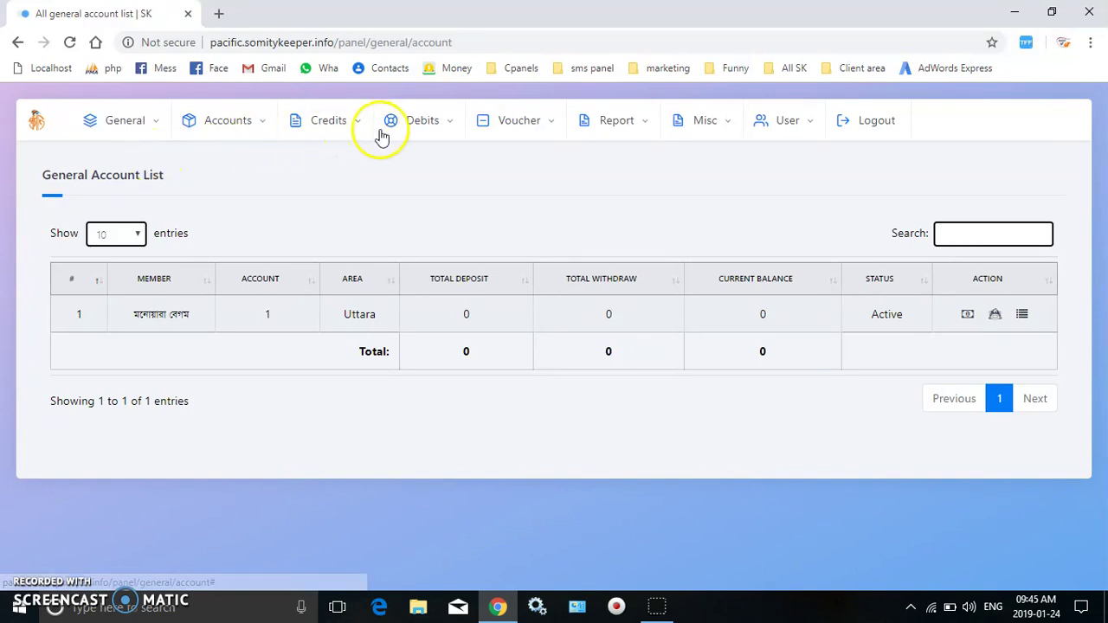
Step: Look up the member by account number for a general deposit and open their deposit form
click(326, 119)
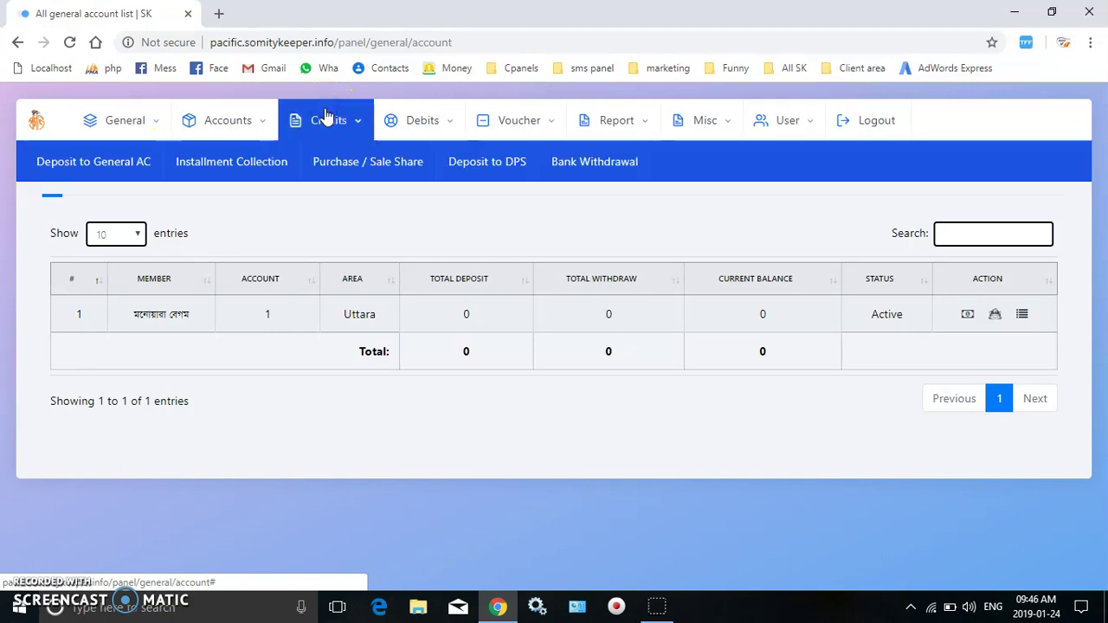
click(112, 169)
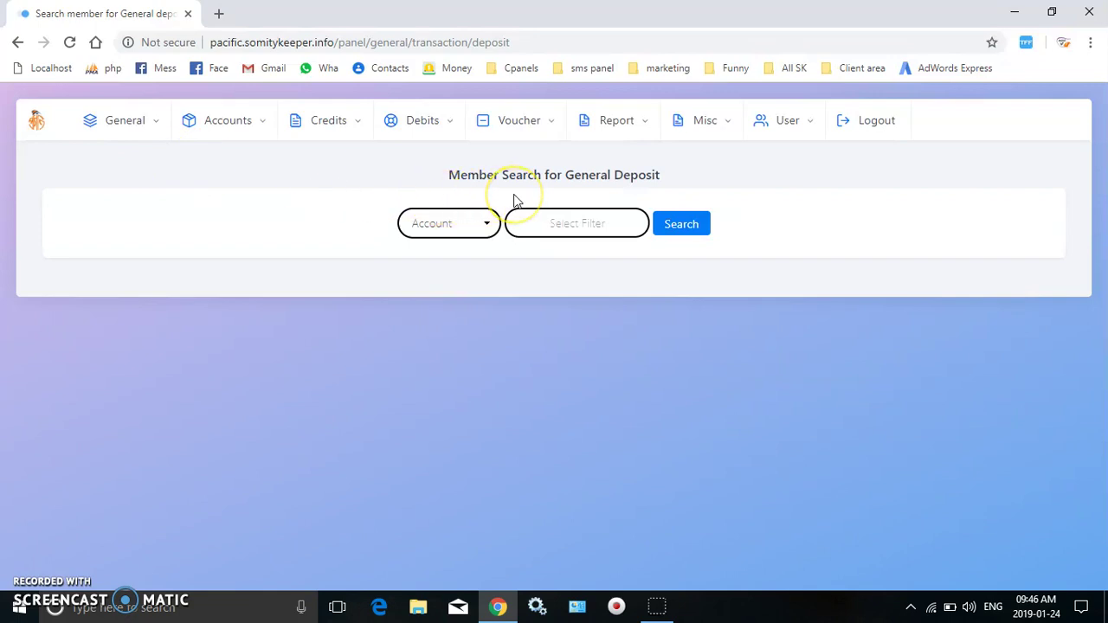
click(585, 227)
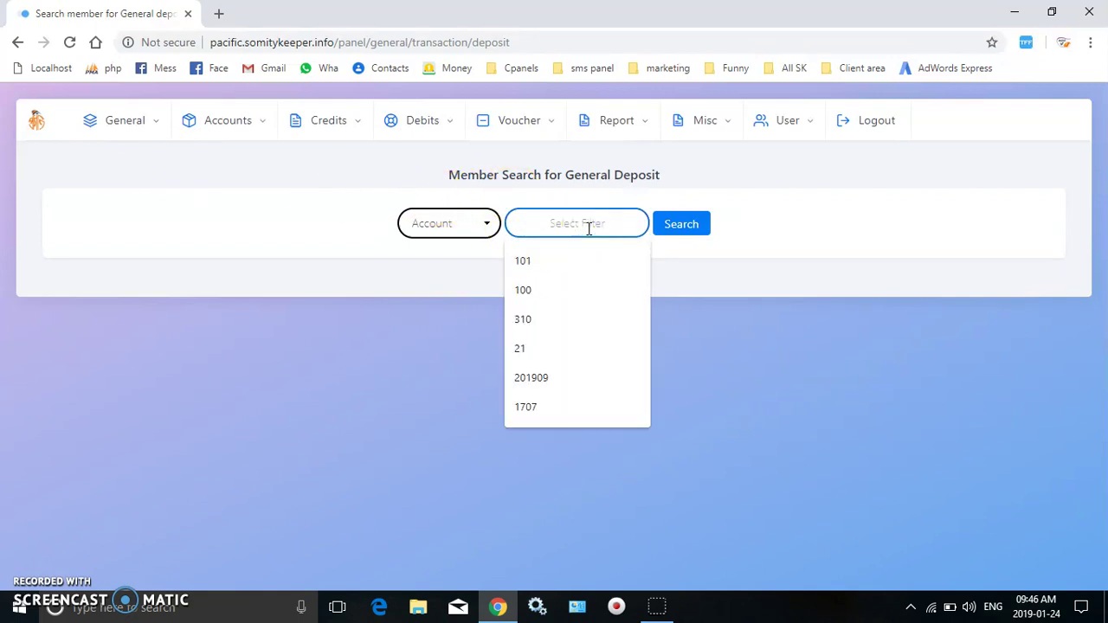
text(1)
key(Return)
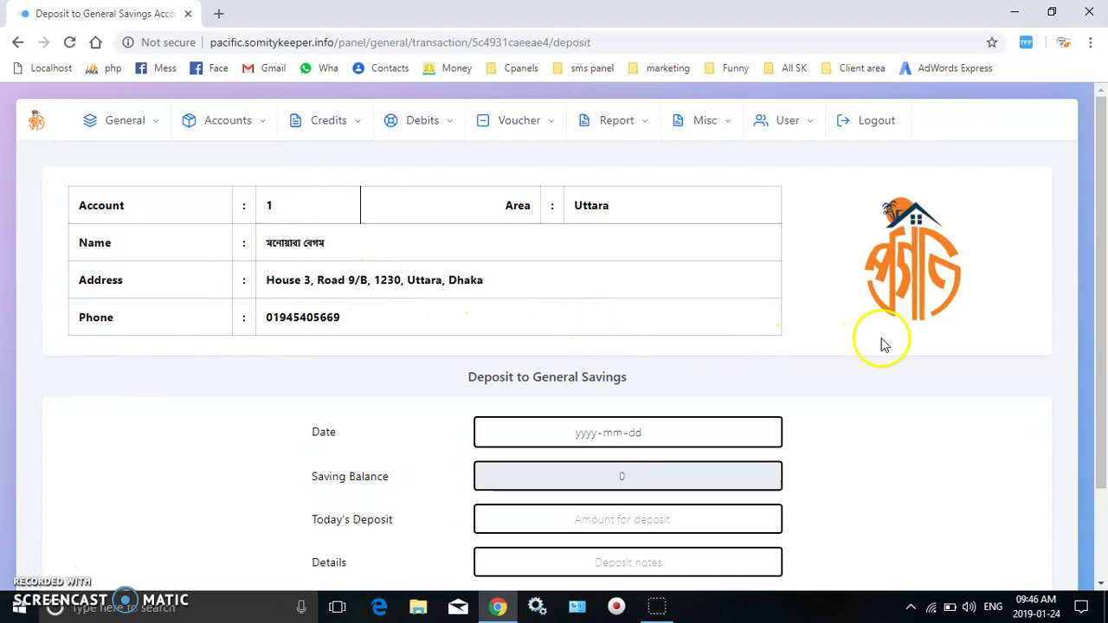
Step: Submit and confirm a general savings deposit of 50000 with the details note "Opening", leaving the date blank
scroll(284, 387, down, 2)
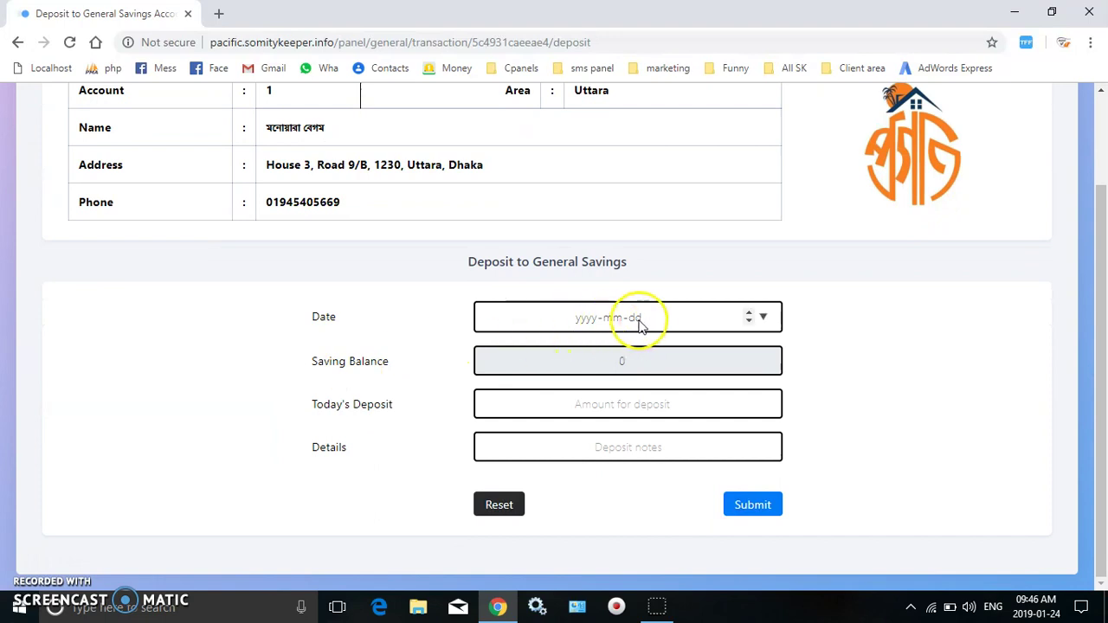
click(797, 320)
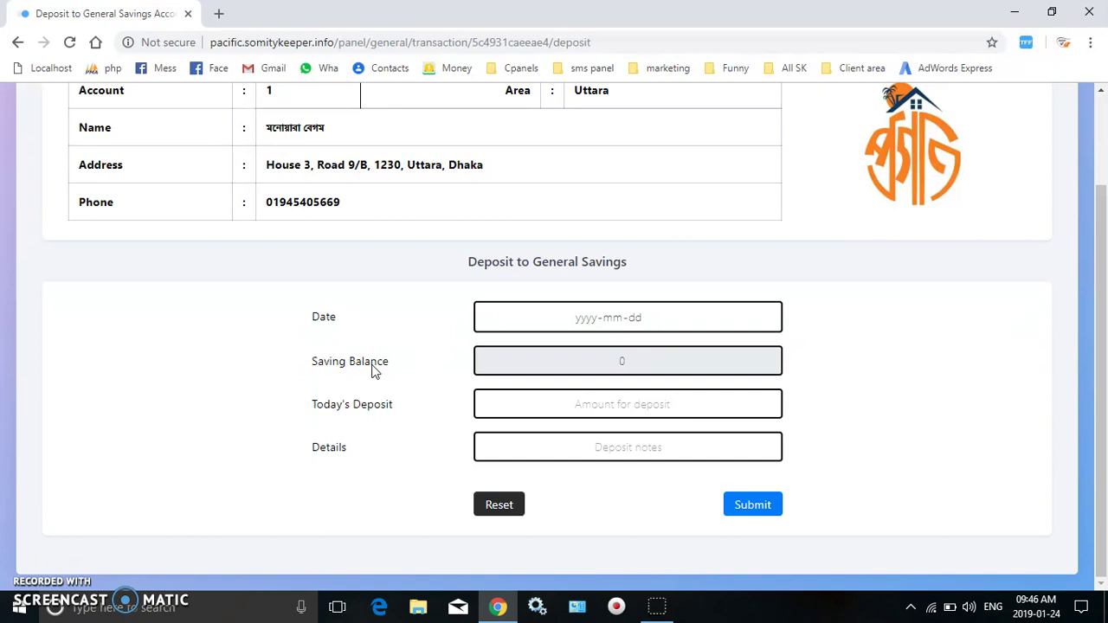
click(649, 404)
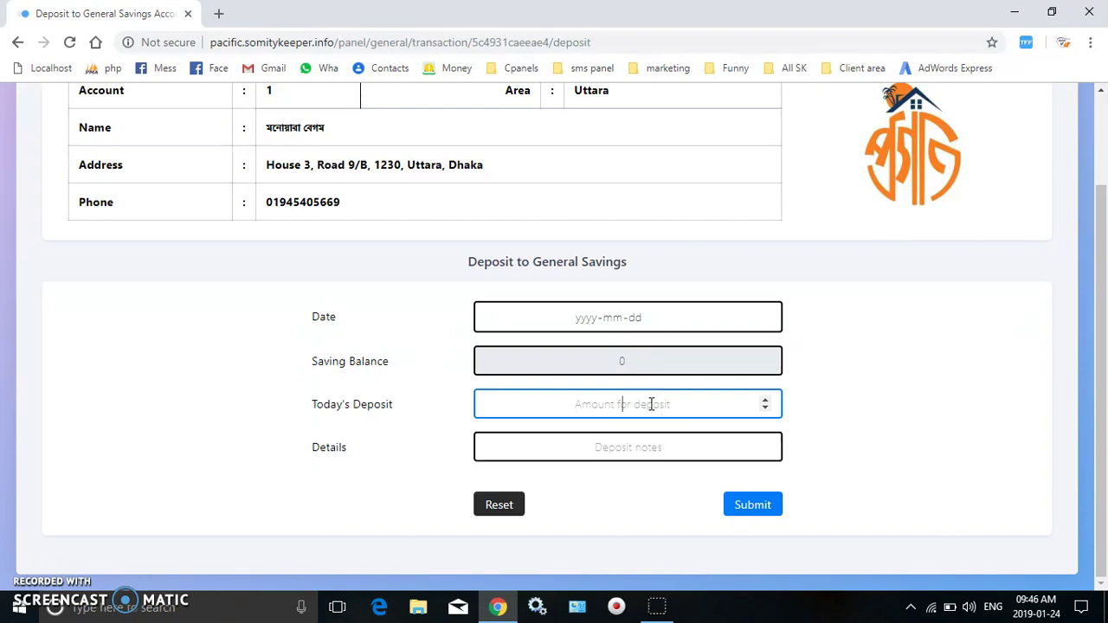
text(50000)
click(632, 441)
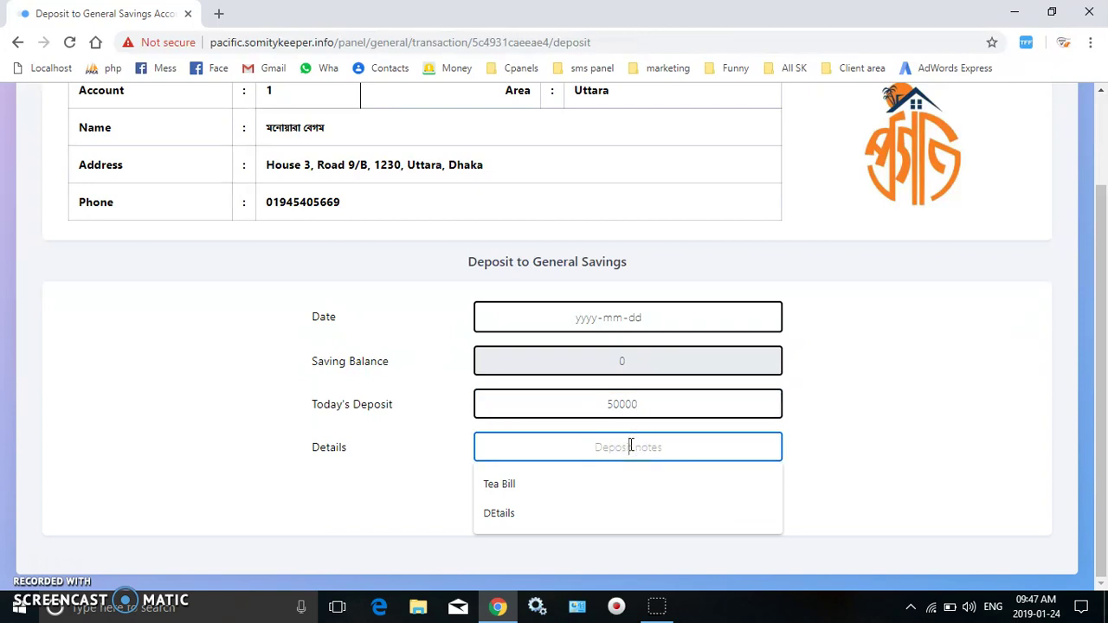
text(Opening)
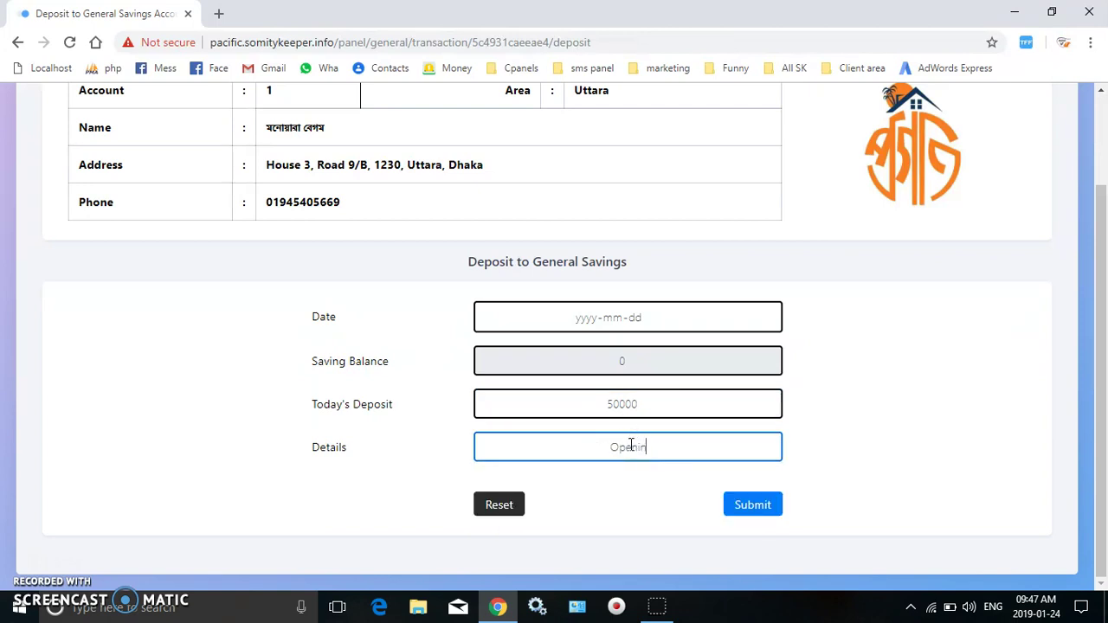
click(753, 507)
key(Return)
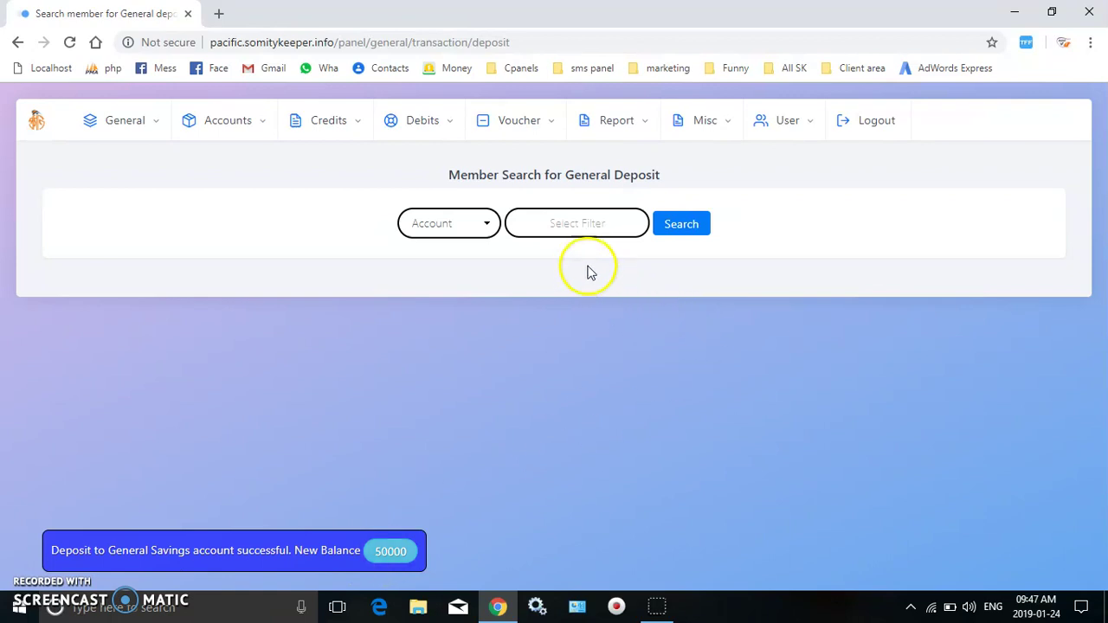
Step: Search for the same member's account number again to reopen the general savings deposit form
click(582, 227)
text(1)
key(Return)
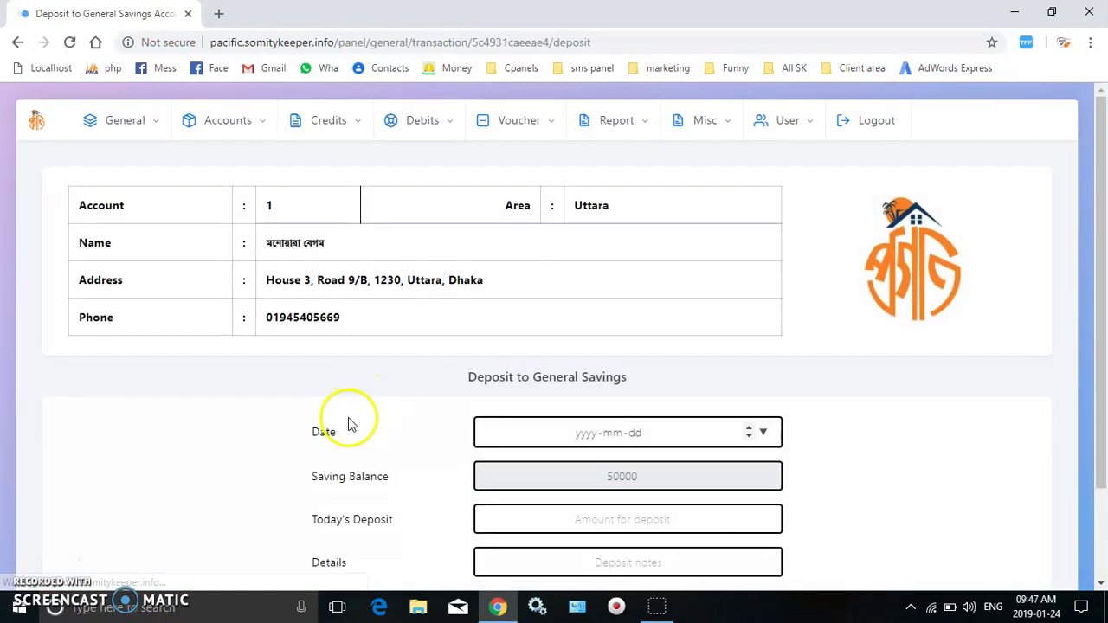
click(350, 427)
key(Up)
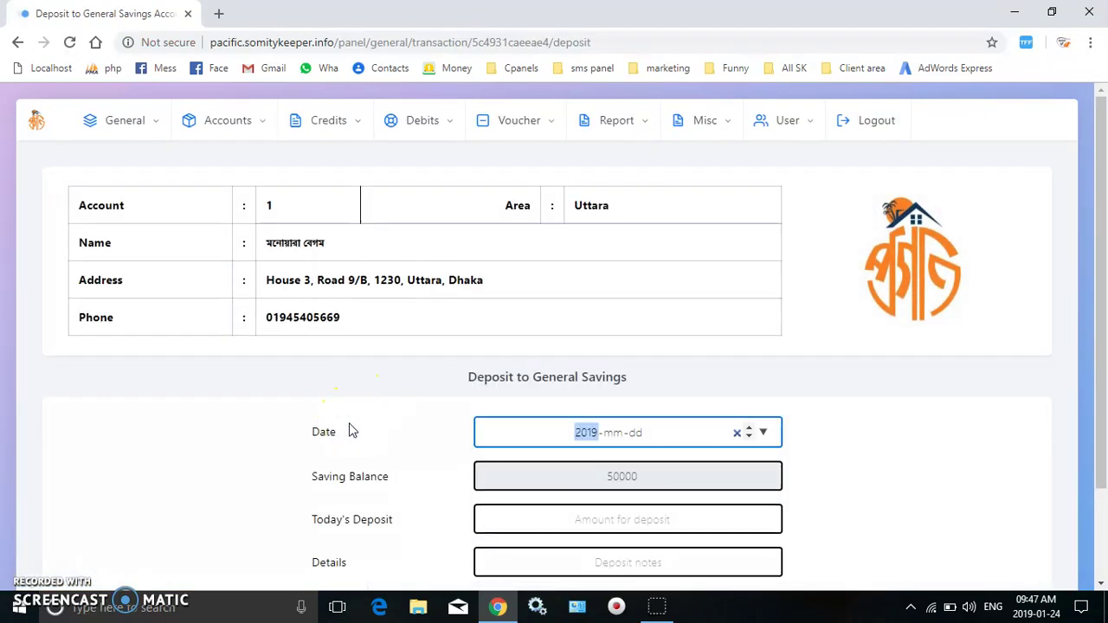
click(738, 433)
click(1071, 424)
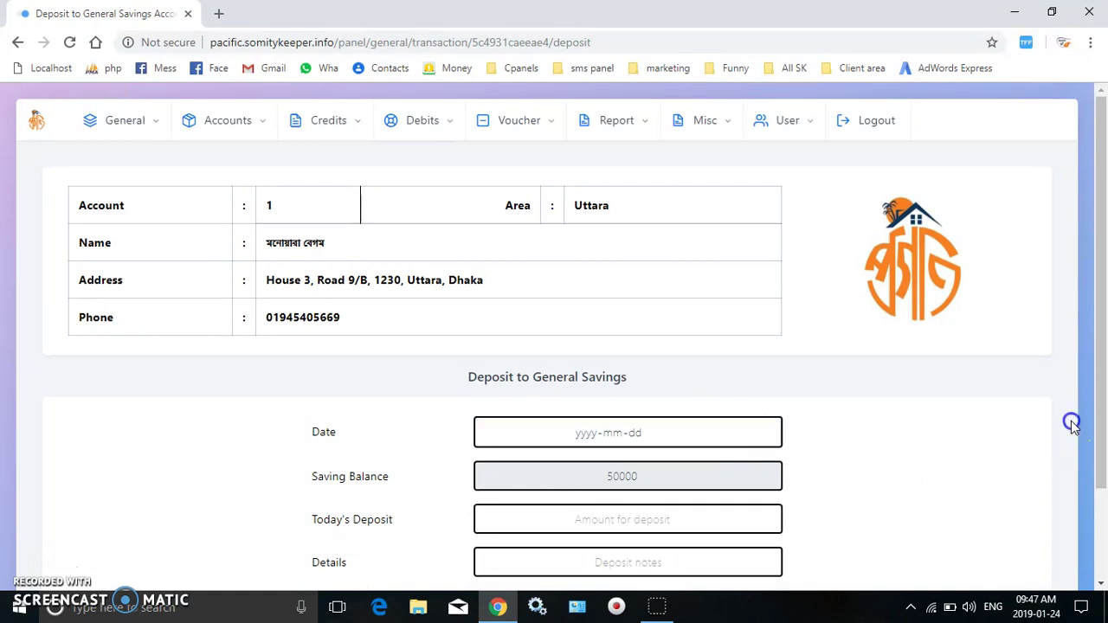
Step: Submit and confirm a second general savings deposit of 30000 with the date and details left blank
click(1092, 515)
click(643, 397)
text(30000)
key(Return)
key(Return)
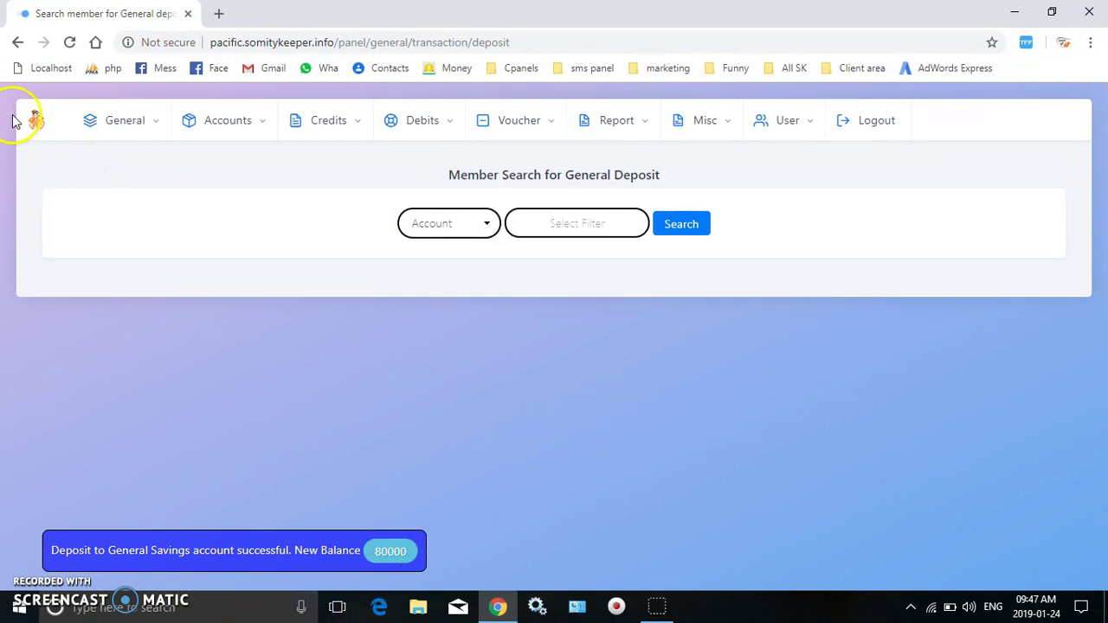
Step: Return to the dashboard and examine the summary figures for savings, members, areas, staff, shares and transactions
click(39, 126)
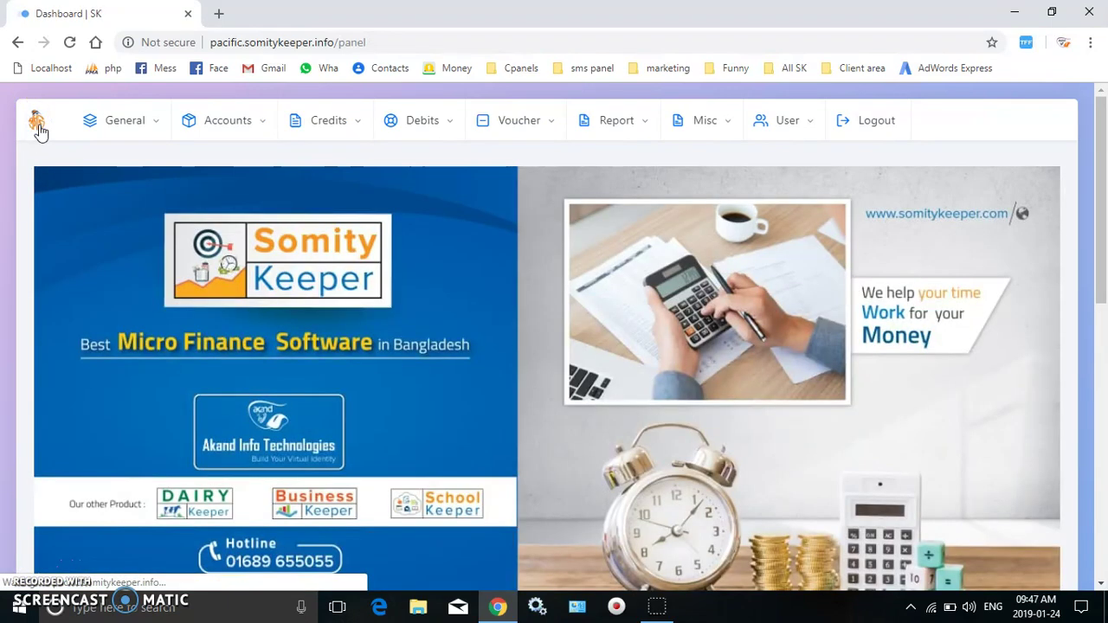
scroll(553, 338, down, 3)
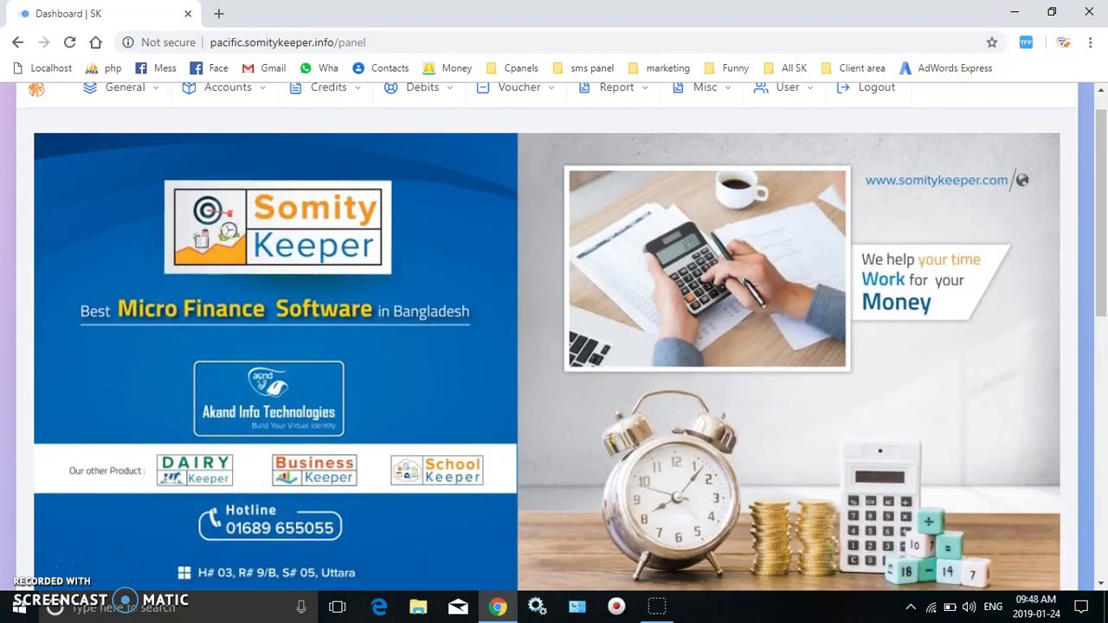
scroll(554, 338, down, 2)
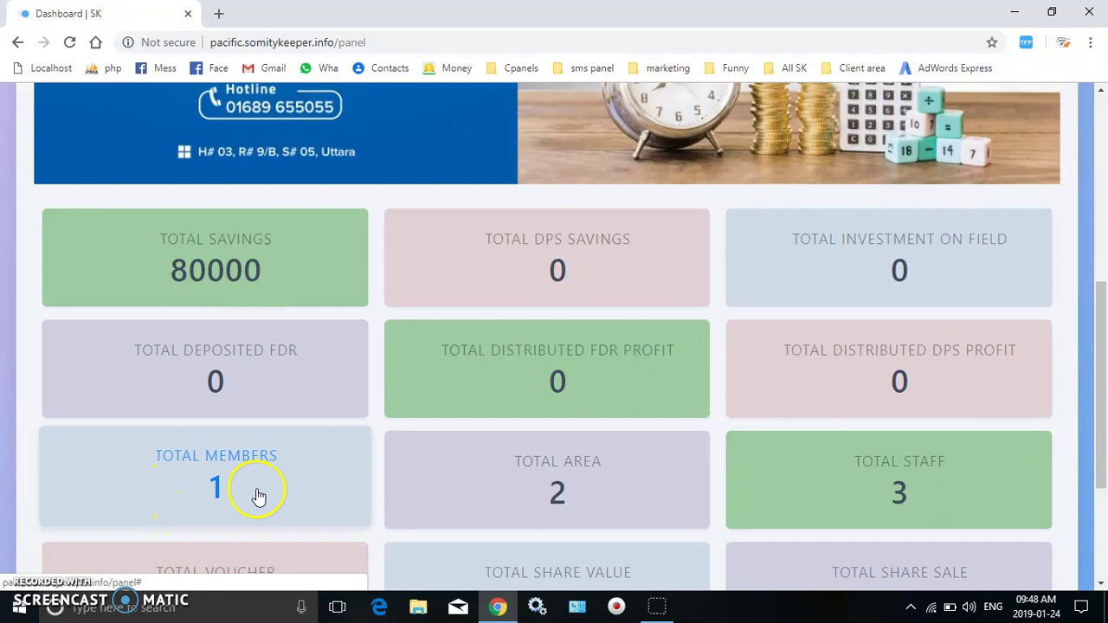
click(1095, 555)
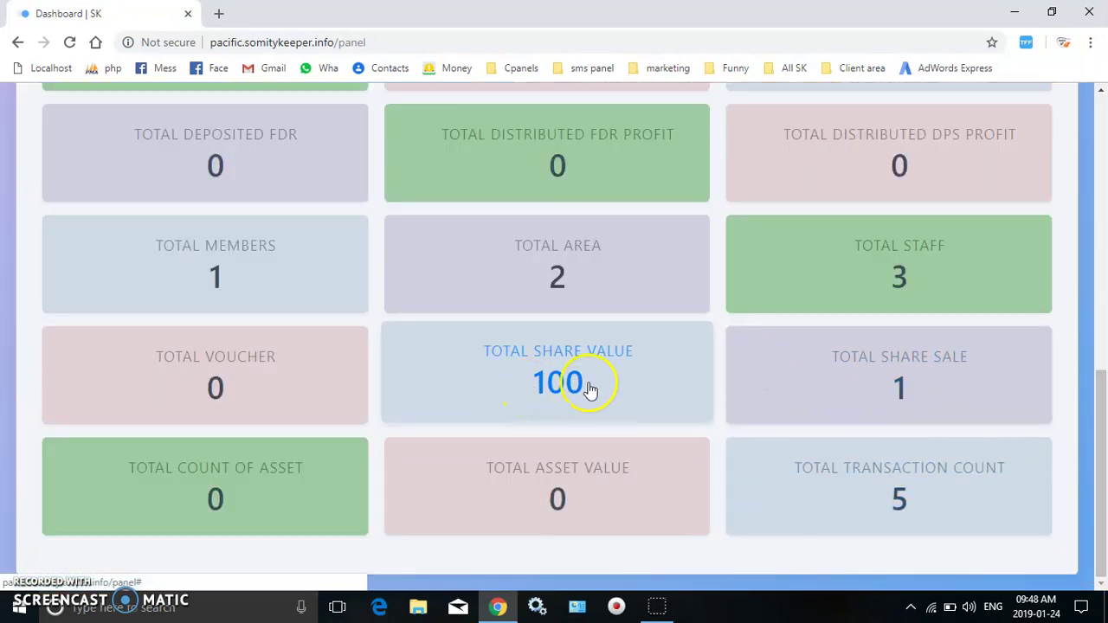
click(1096, 240)
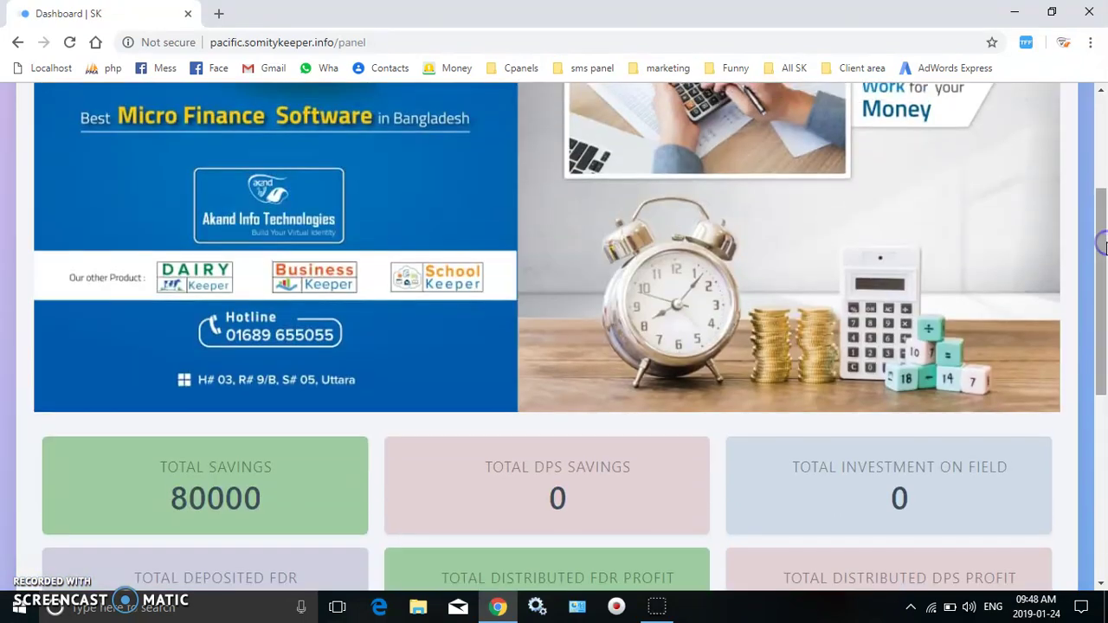
click(1100, 155)
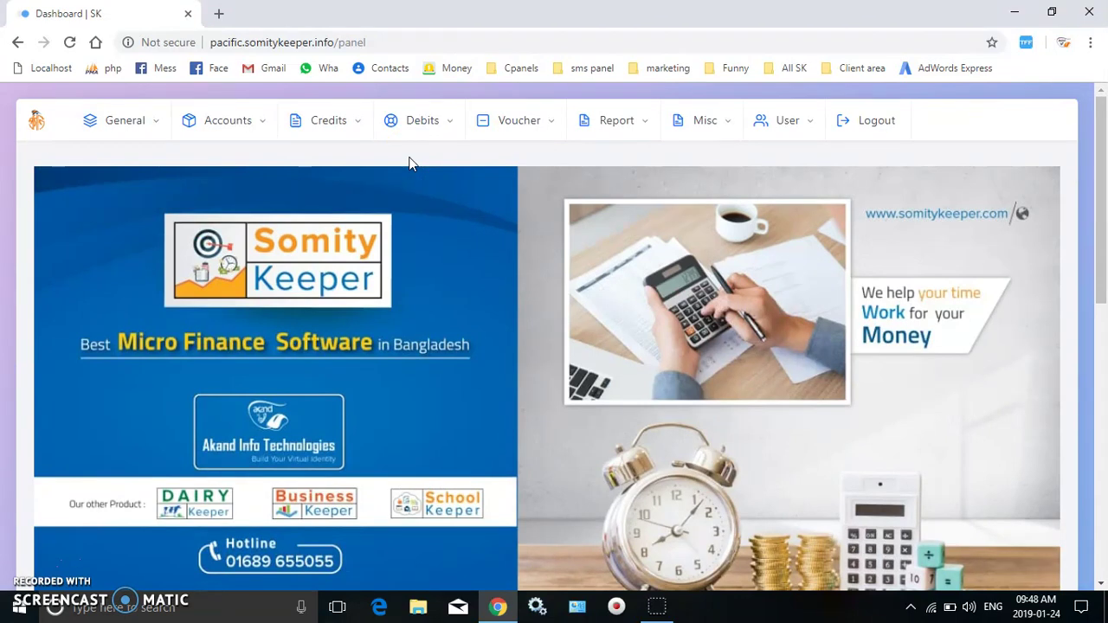
Step: Open the general withdrawal form for the same member's account and withdraw 10000 from general savings, confirming the request
click(426, 131)
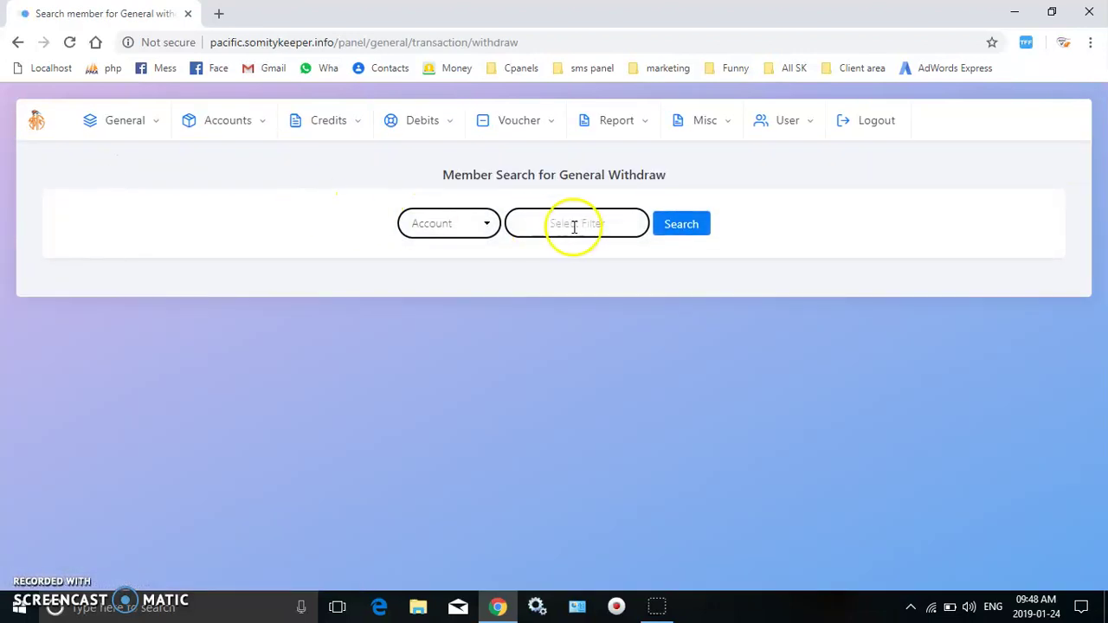
click(577, 224)
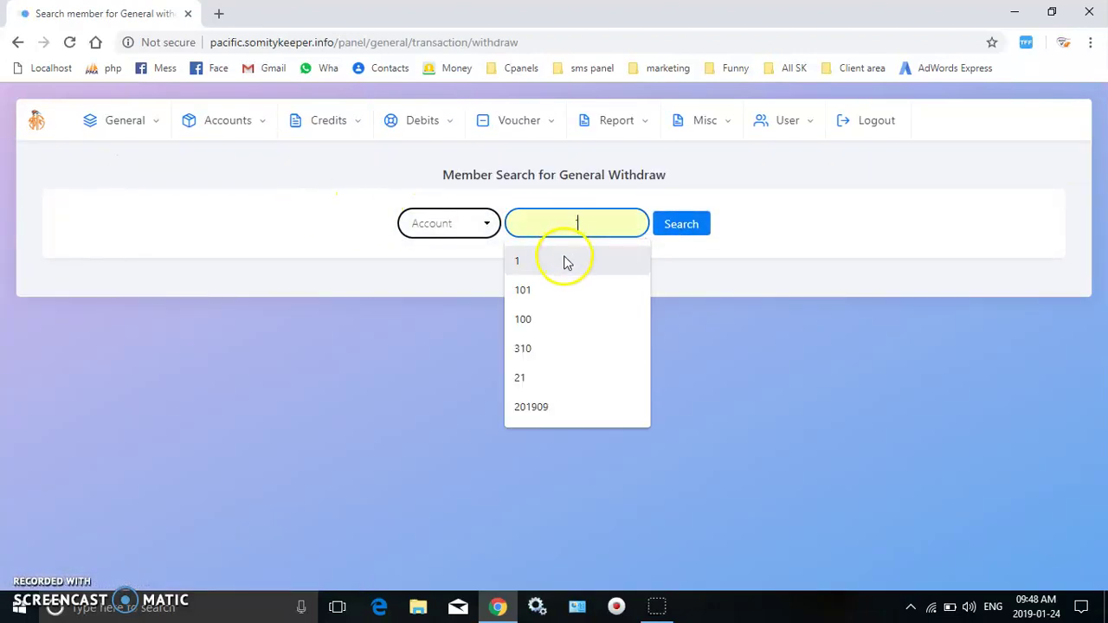
click(564, 262)
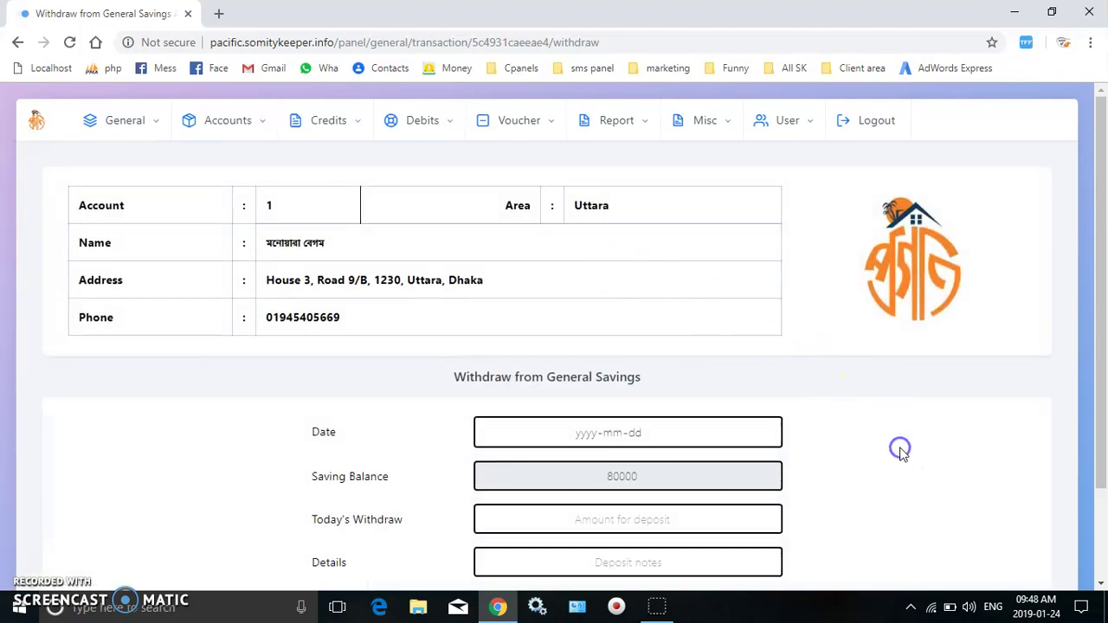
scroll(901, 452, down, 2)
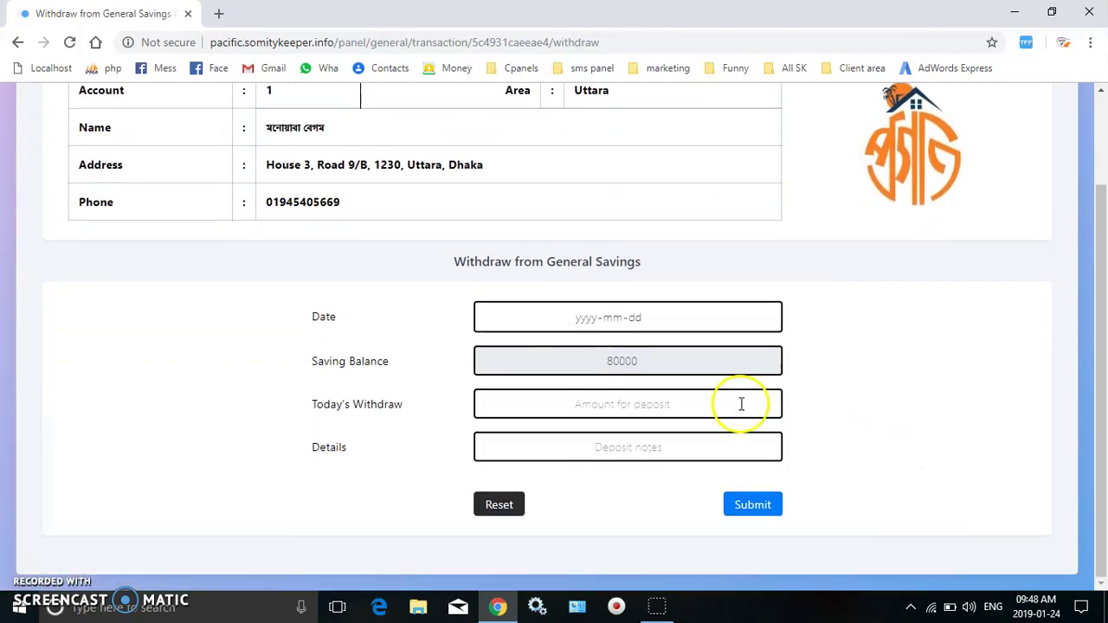
click(641, 404)
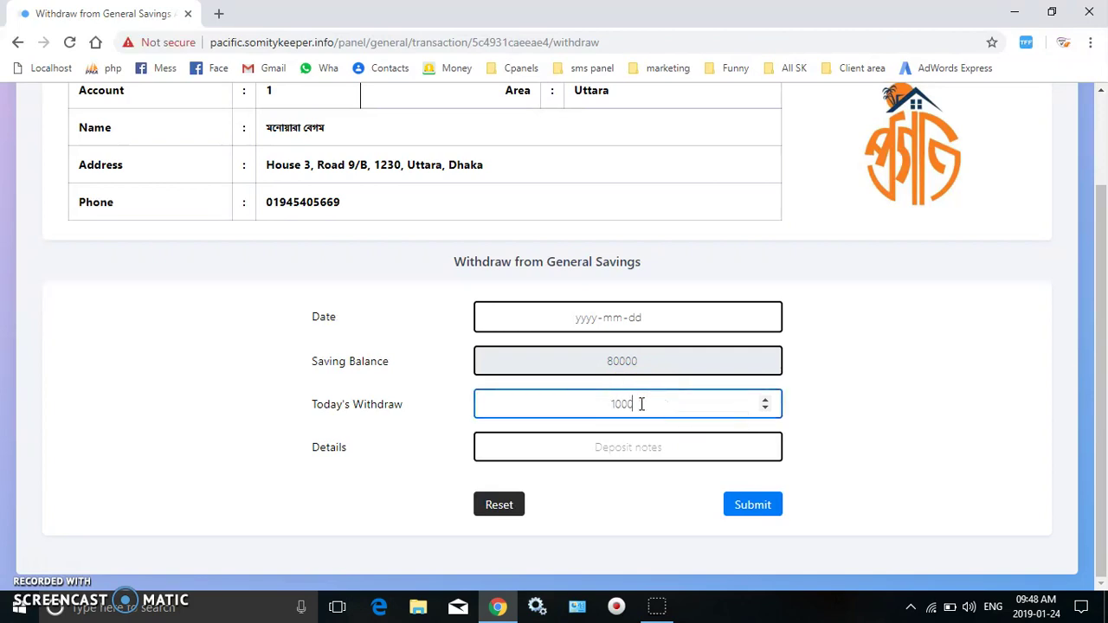
key(Return)
key(Return)
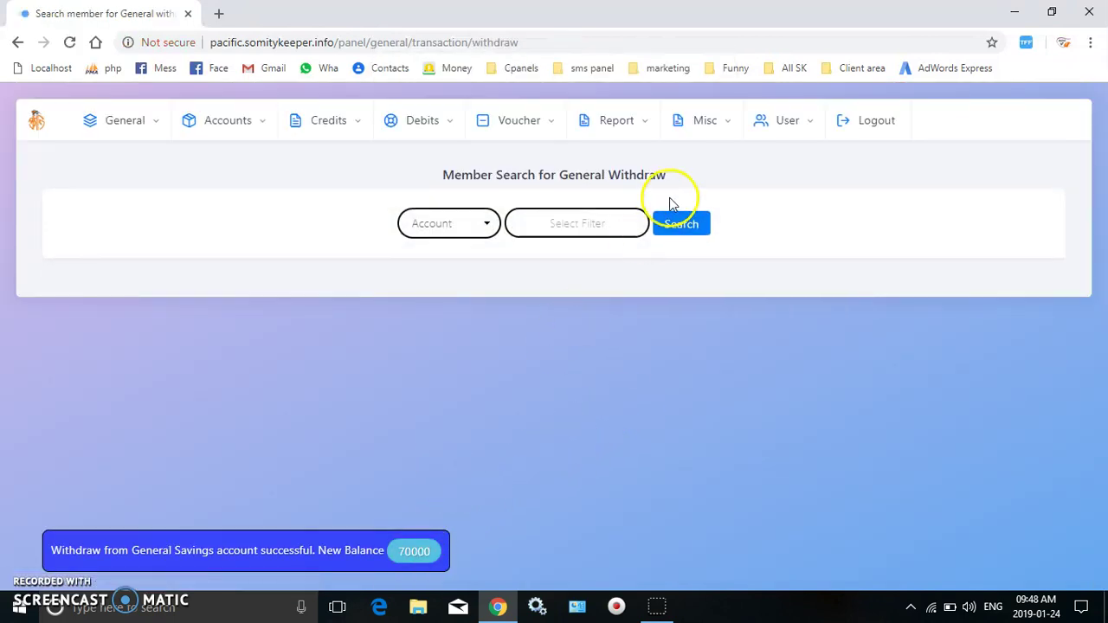
Step: Look up the same member again and withdraw another 5000 from general savings, confirming the request
click(564, 214)
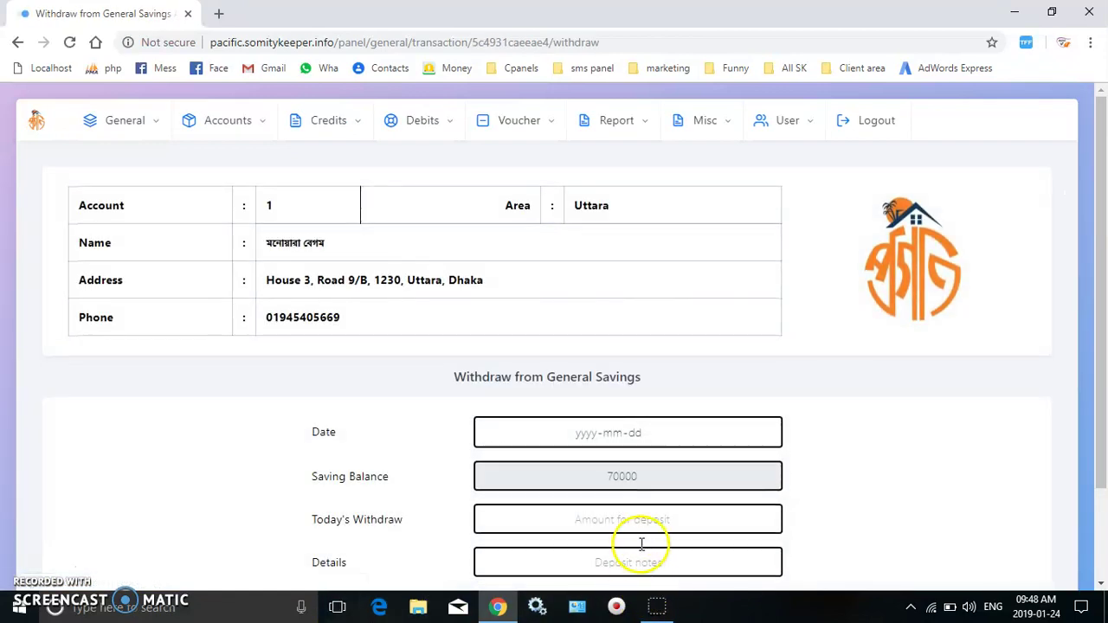
click(648, 516)
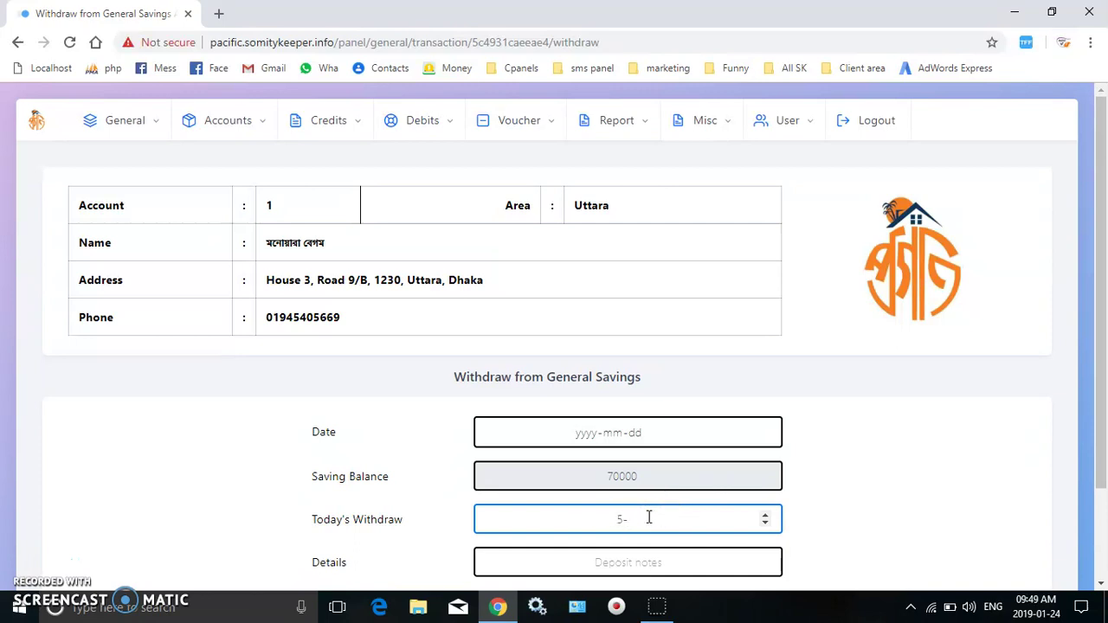
key(Return)
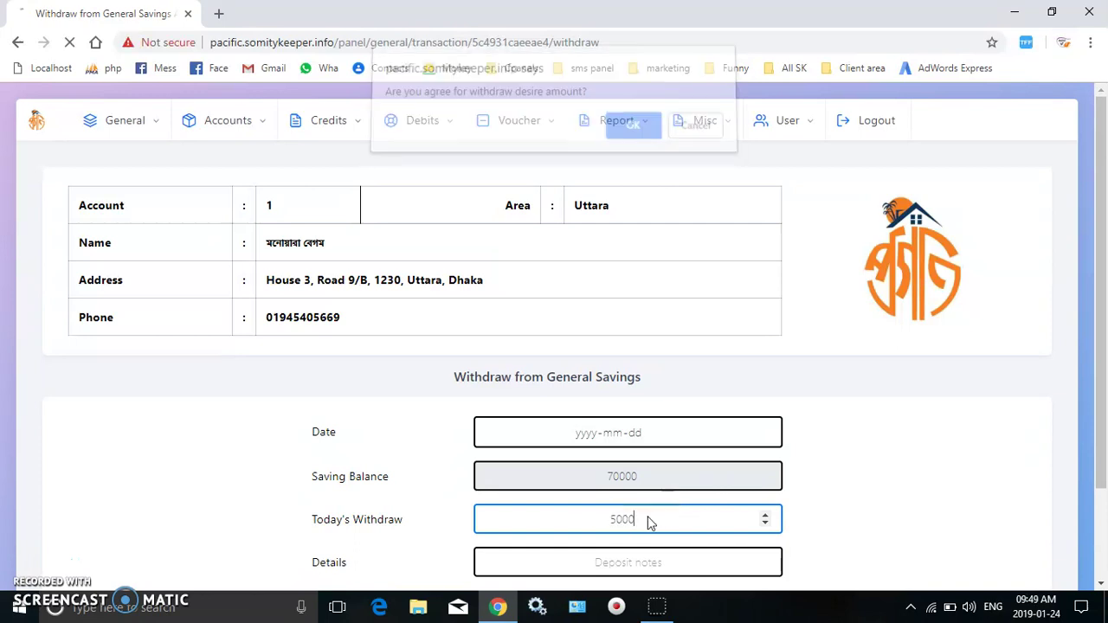
key(Return)
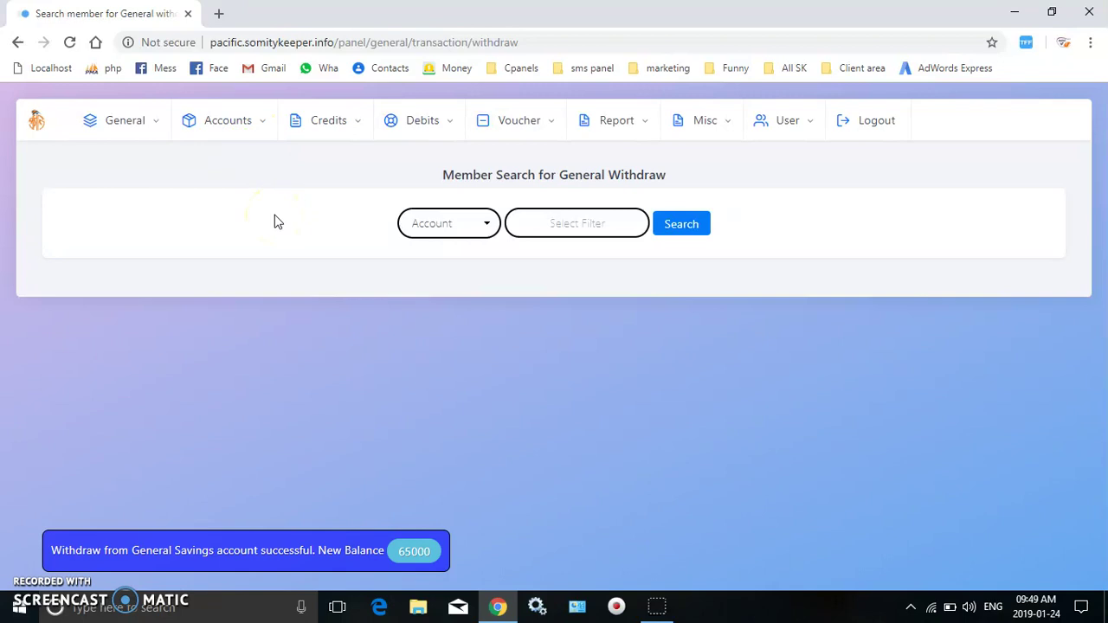
Step: Open the list of all general accounts to check the member's total deposit, total withdrawal and current balance
click(243, 129)
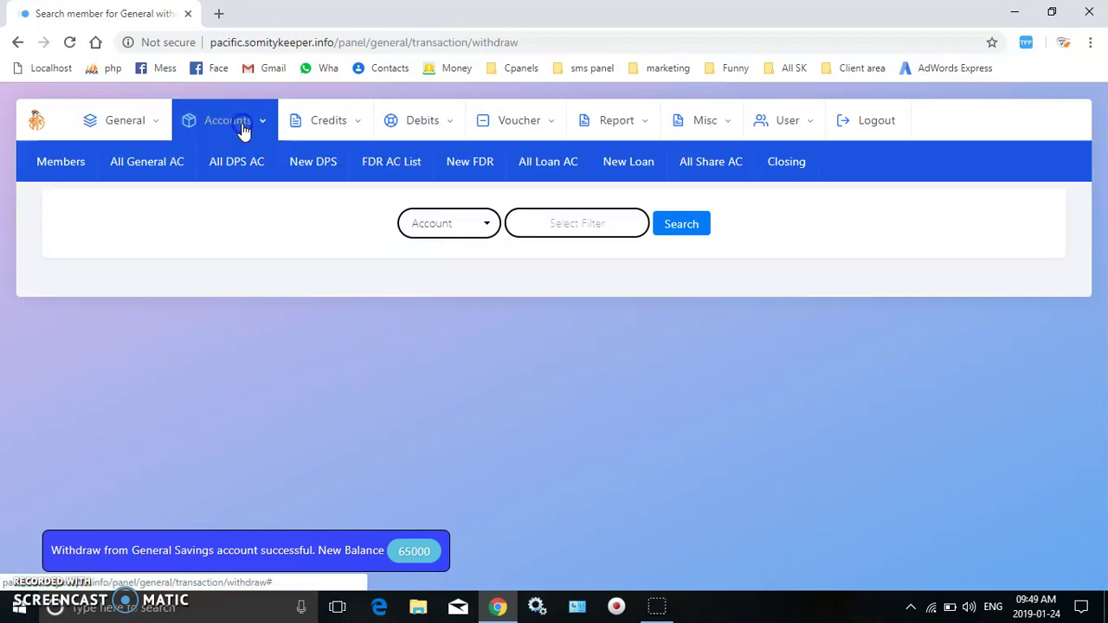
click(173, 164)
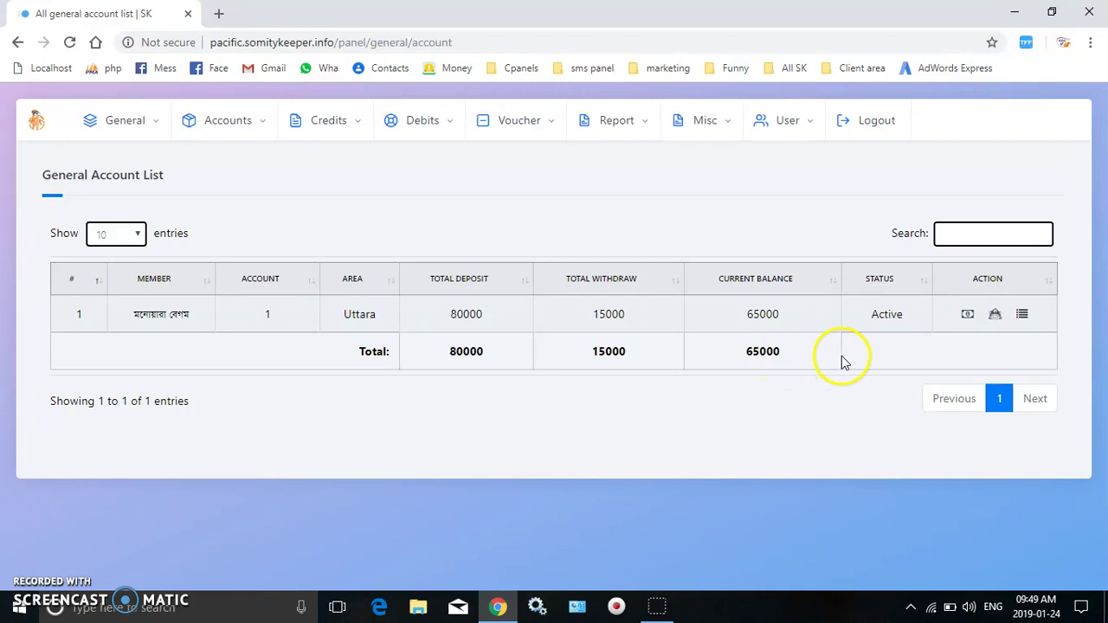
Step: Open the transaction history of the member's general account, review its deposits, withdrawals and running balance, and return to the account list
click(1021, 319)
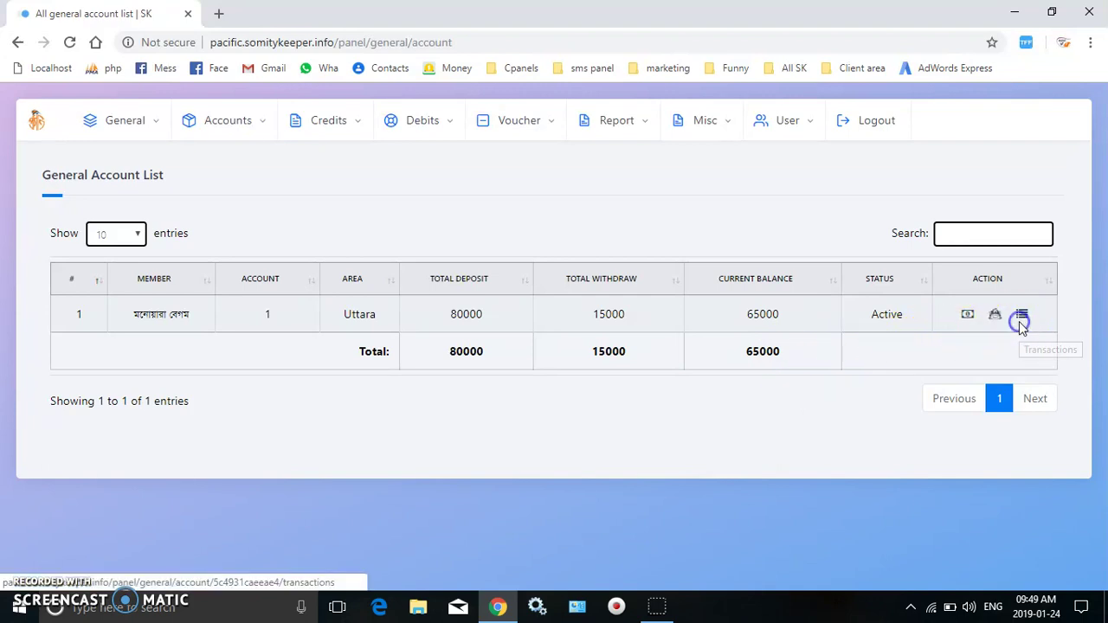
click(1021, 315)
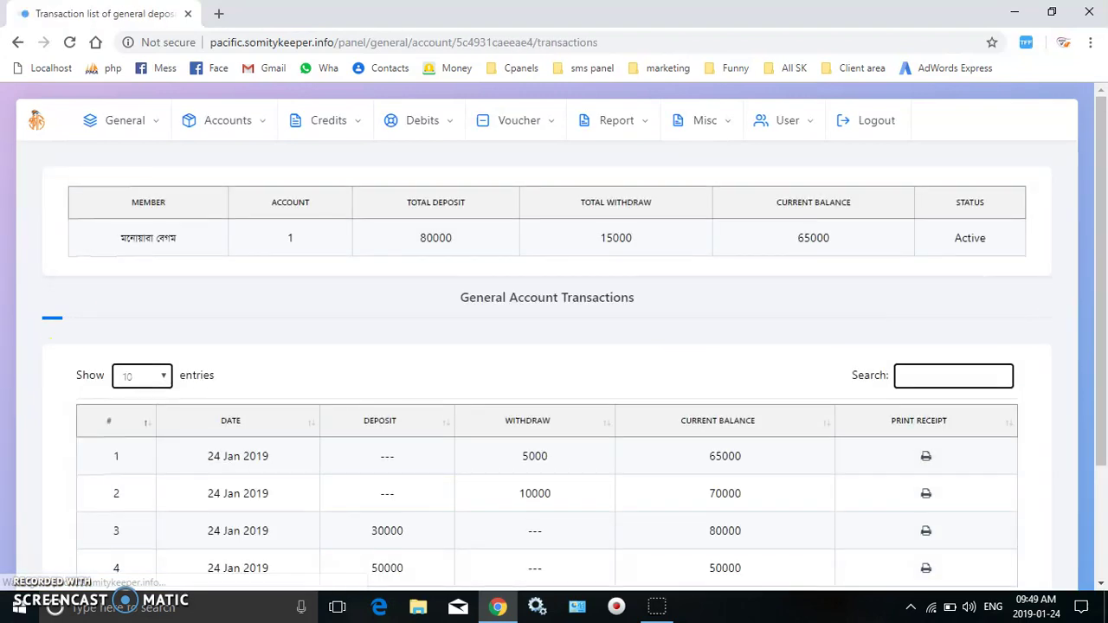
scroll(554, 337, down, 2)
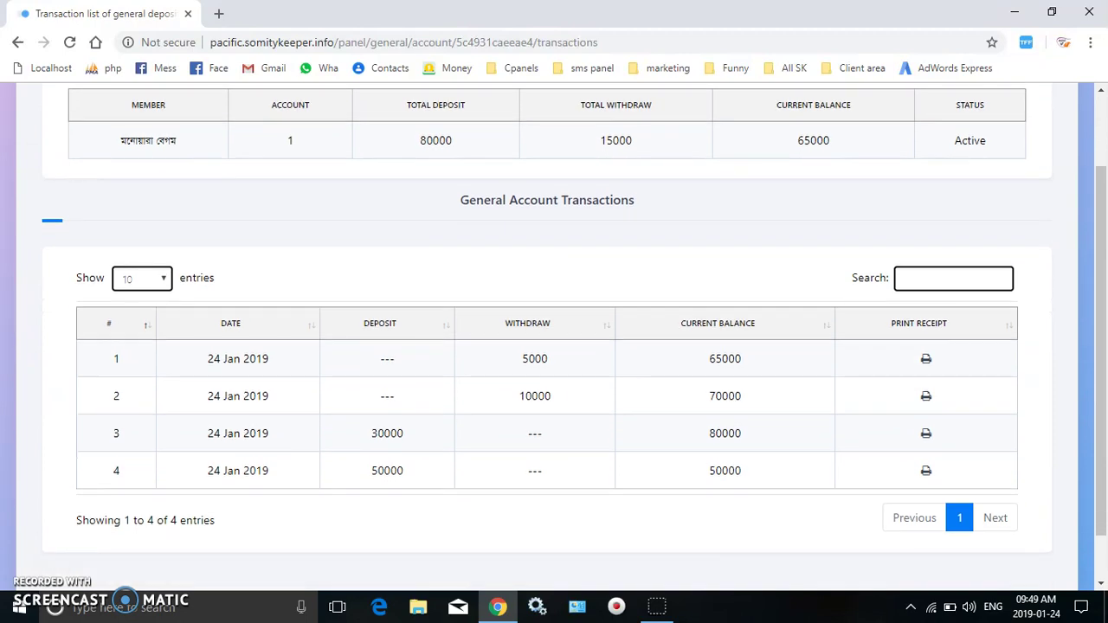
scroll(554, 338, down, 1)
scroll(554, 337, up, 3)
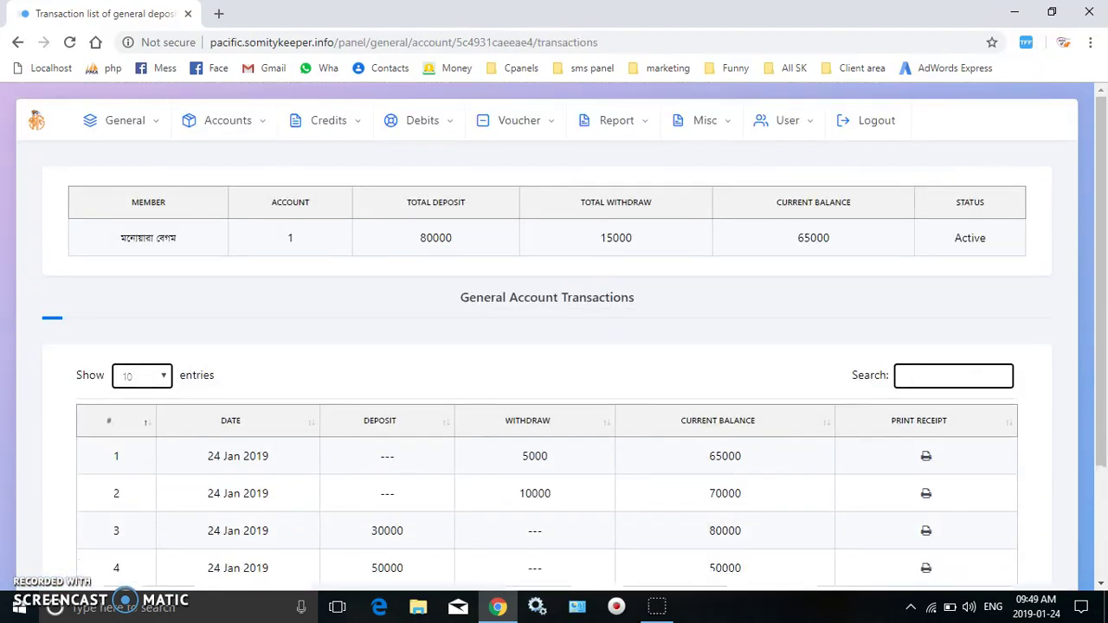
click(18, 43)
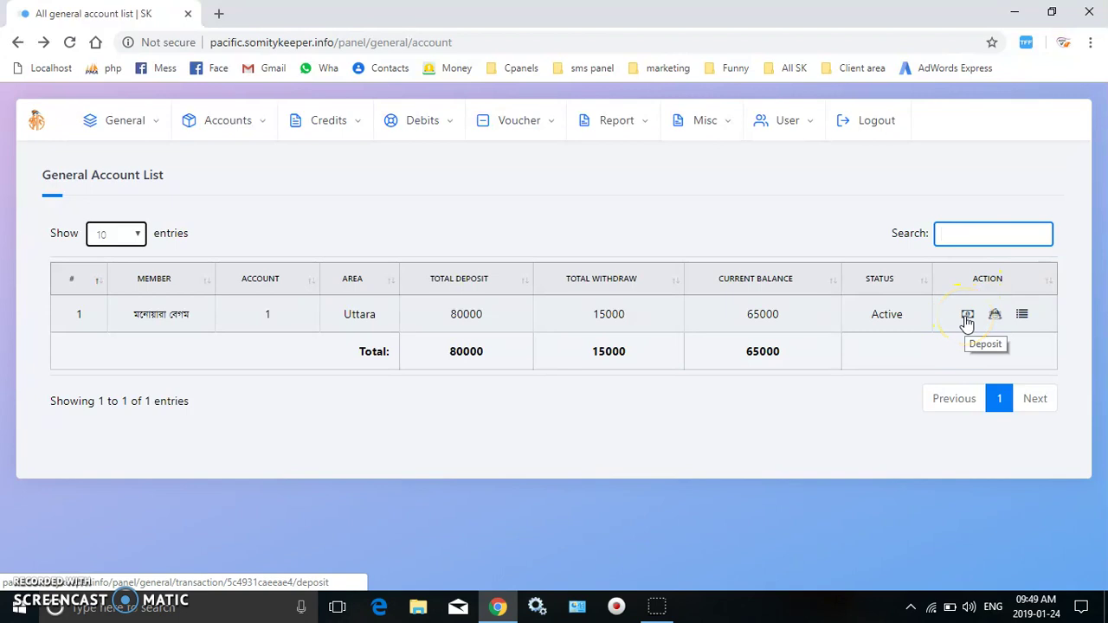
Step: Open the deposit form for the member's account from the general account list and deposit 40000 to general savings
click(996, 318)
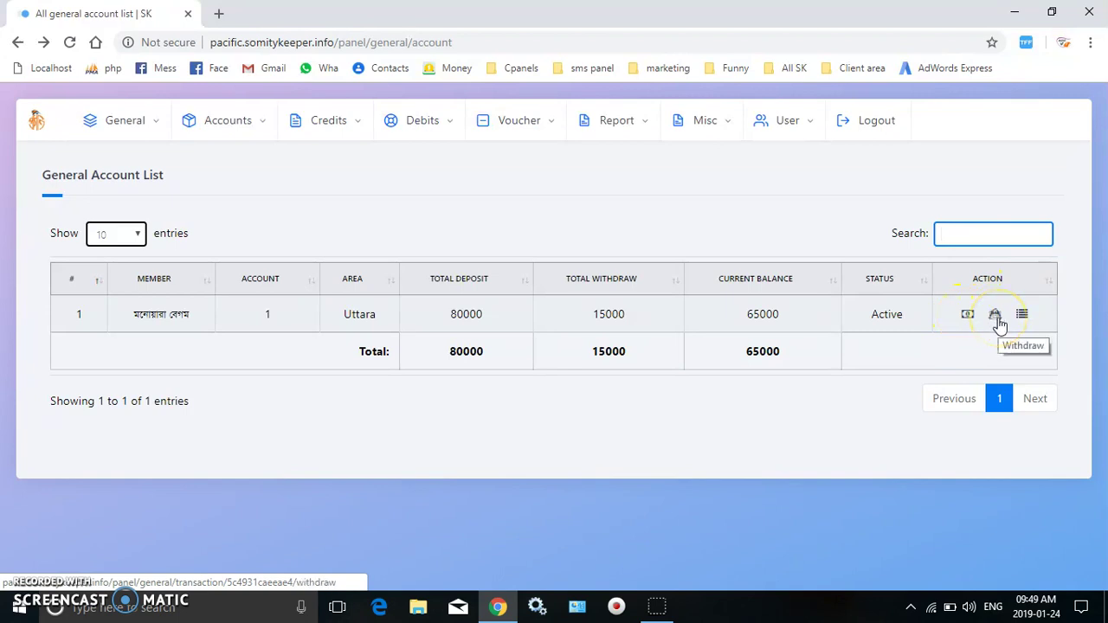
click(969, 319)
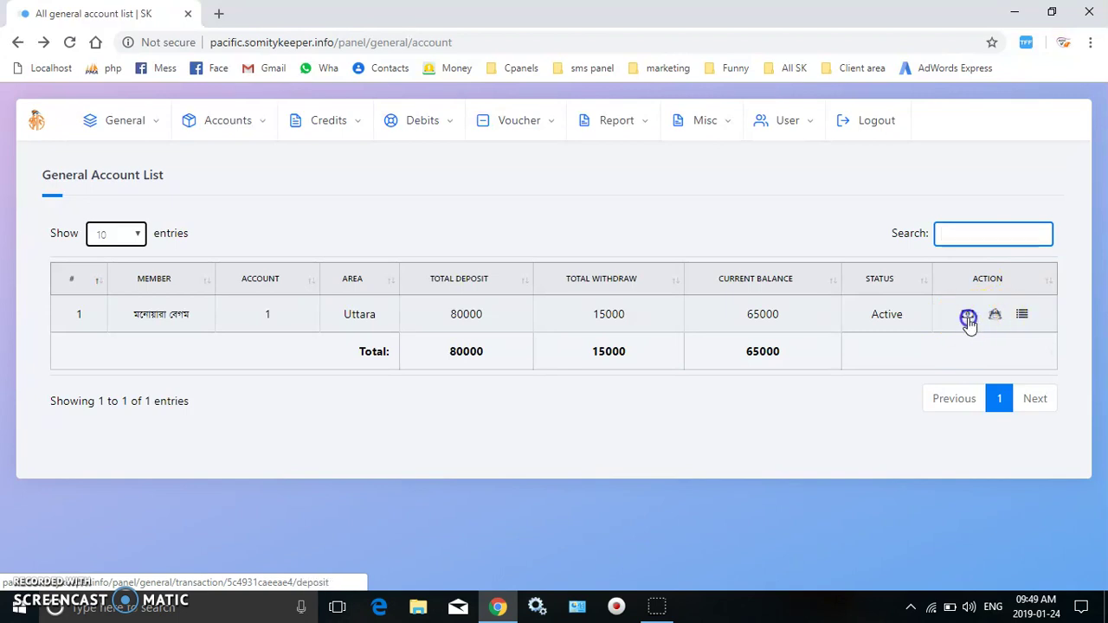
click(597, 521)
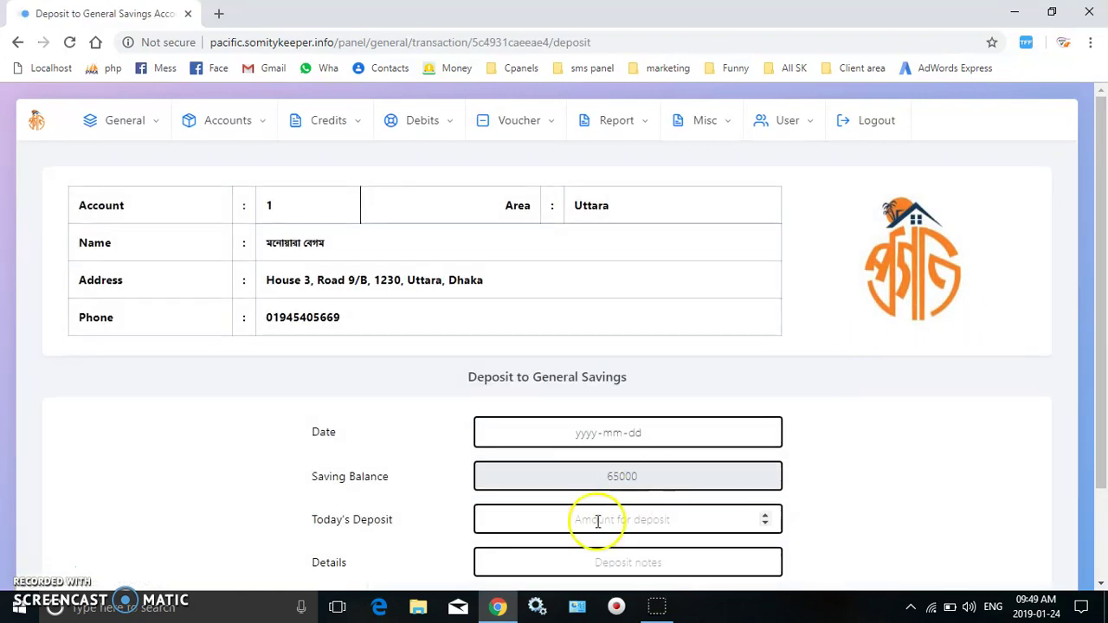
click(630, 524)
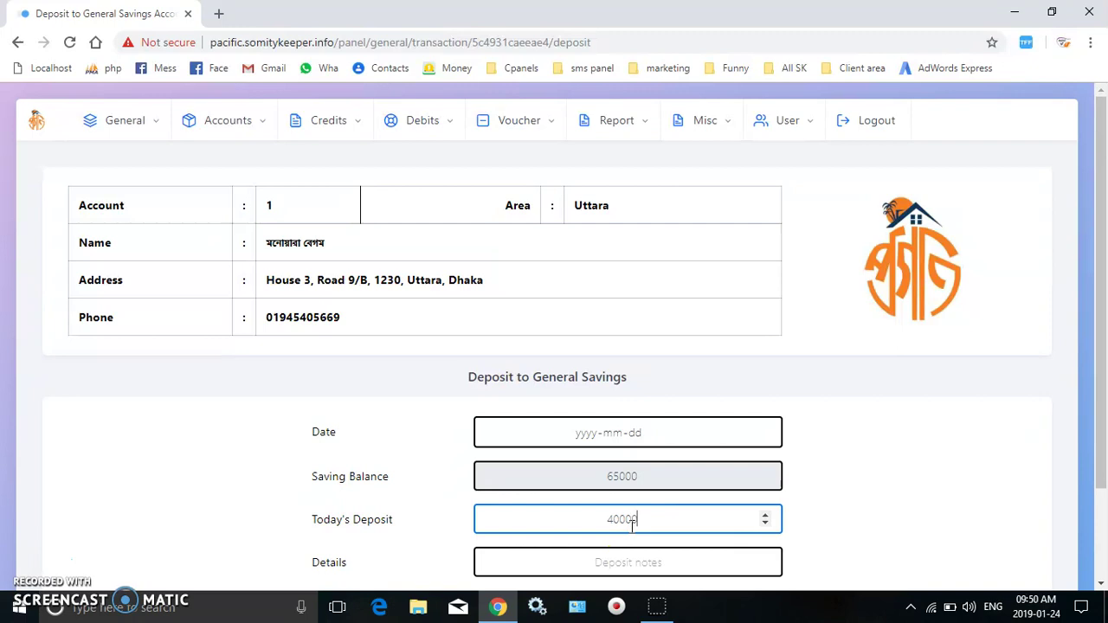
key(Return)
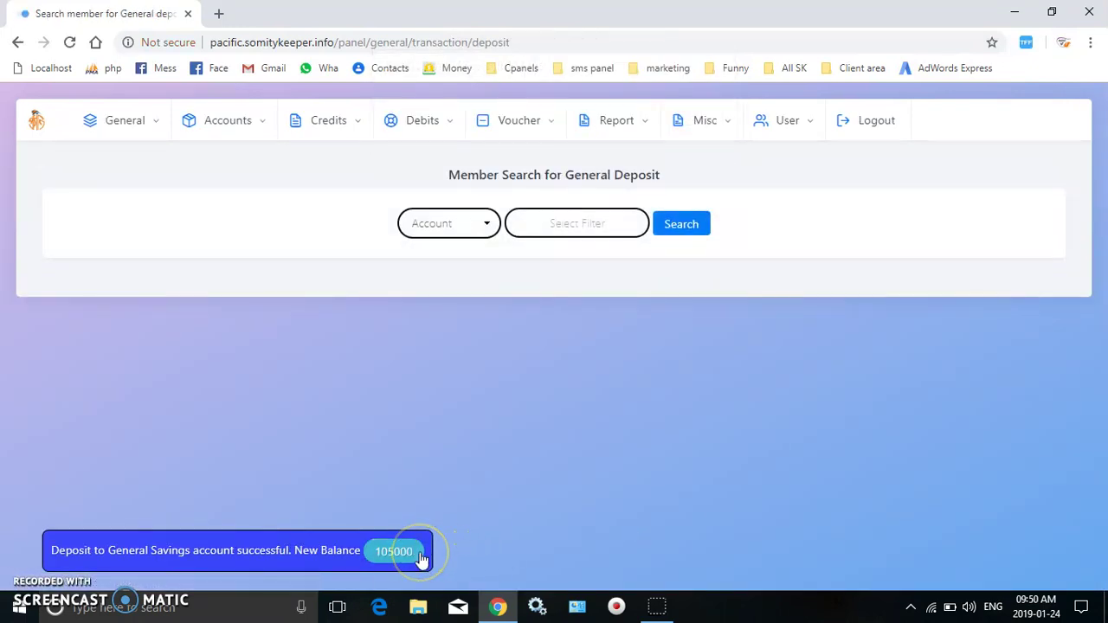
Step: Reopen the list of all general accounts and withdraw 3000 from the member's general savings through its withdrawal form
click(218, 121)
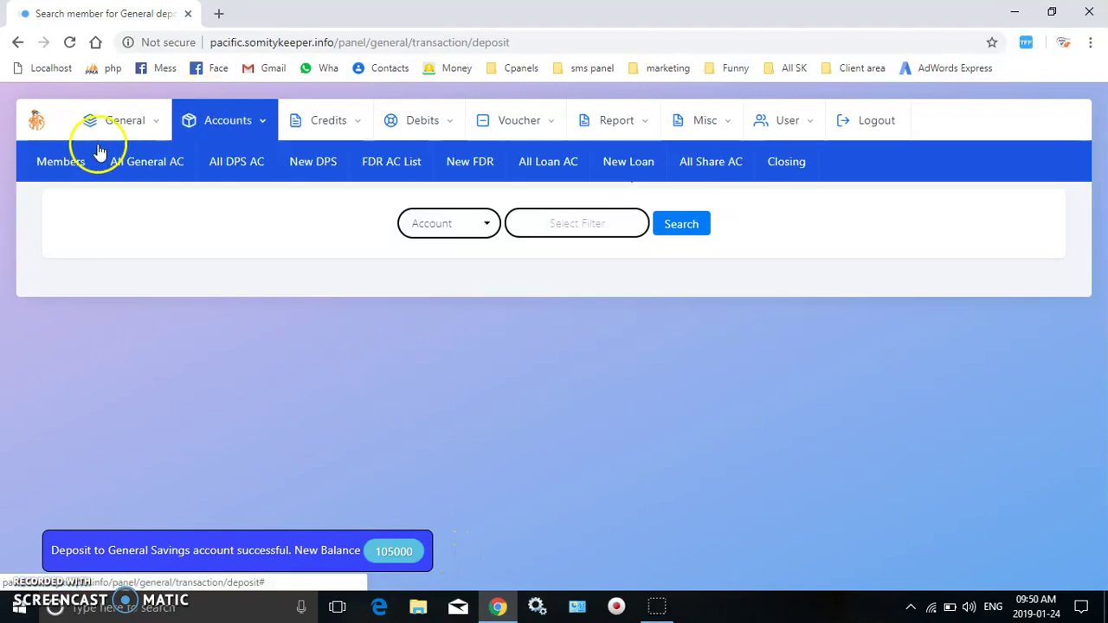
click(127, 165)
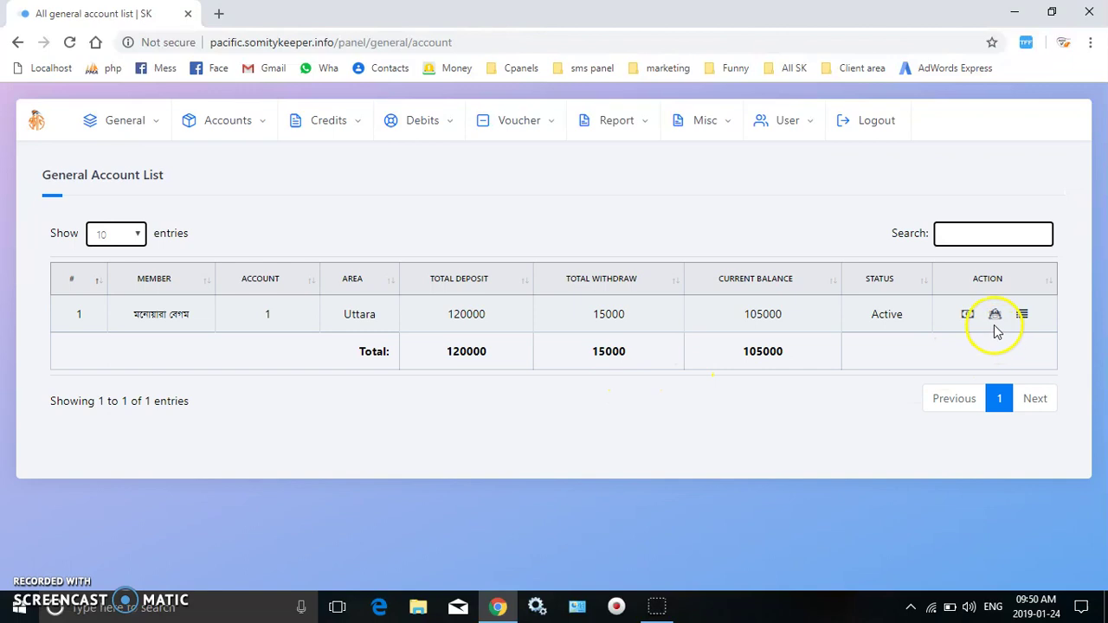
click(995, 320)
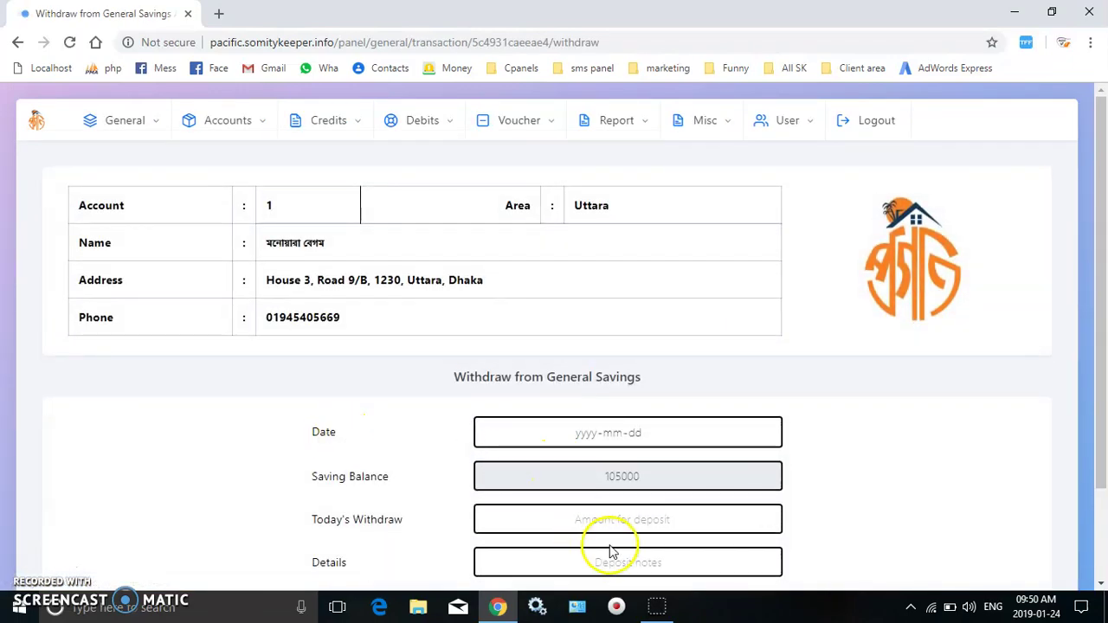
click(645, 519)
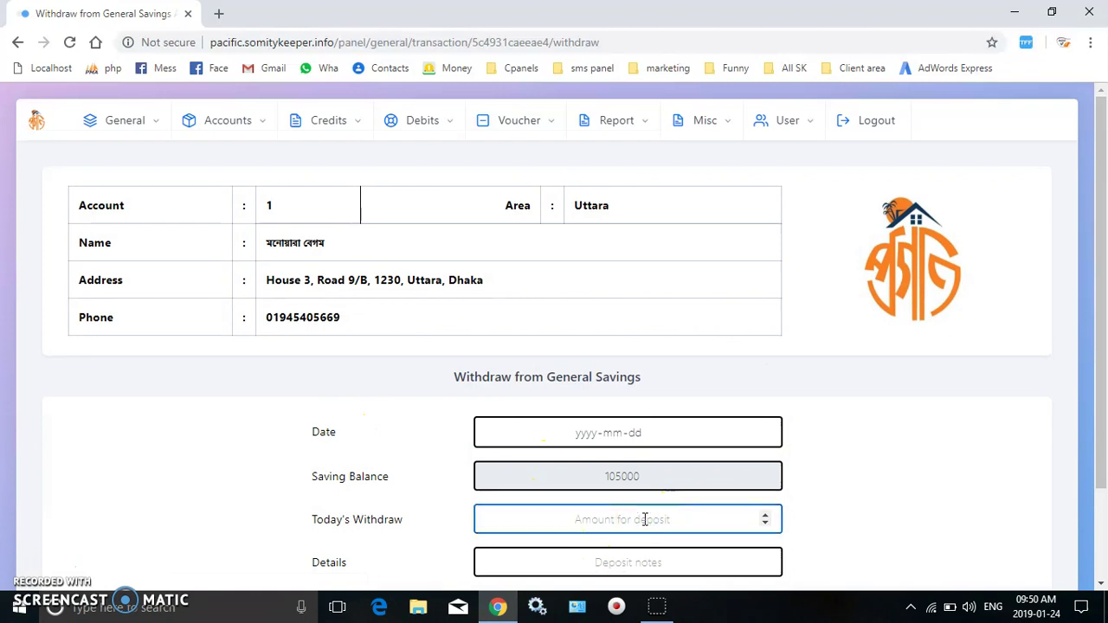
key(Return)
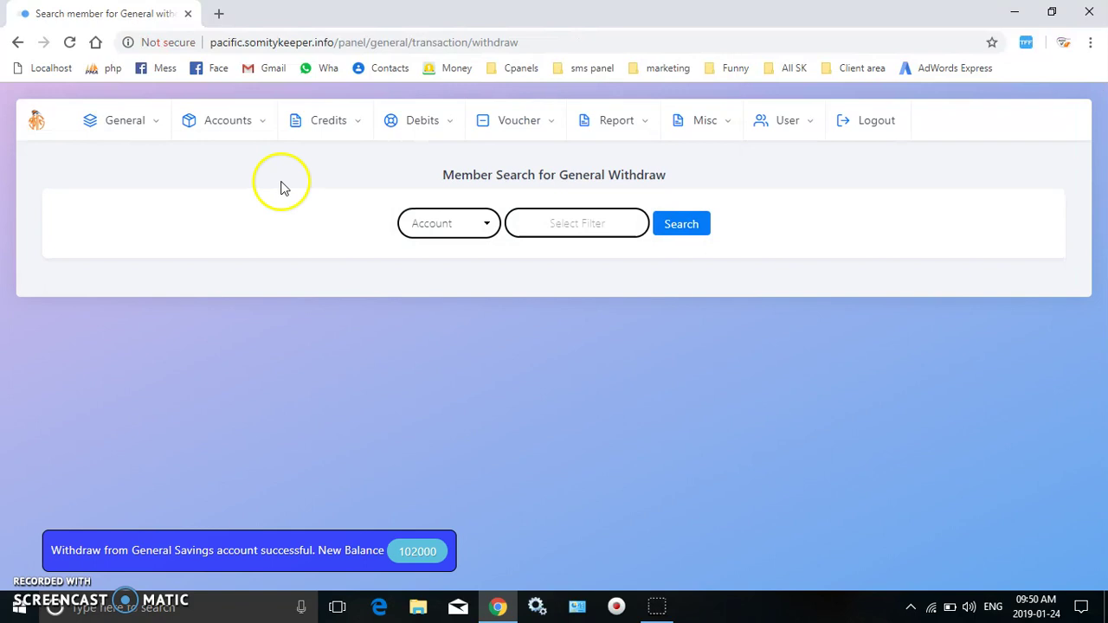
Step: Return to the dashboard and check the total savings figure
click(43, 123)
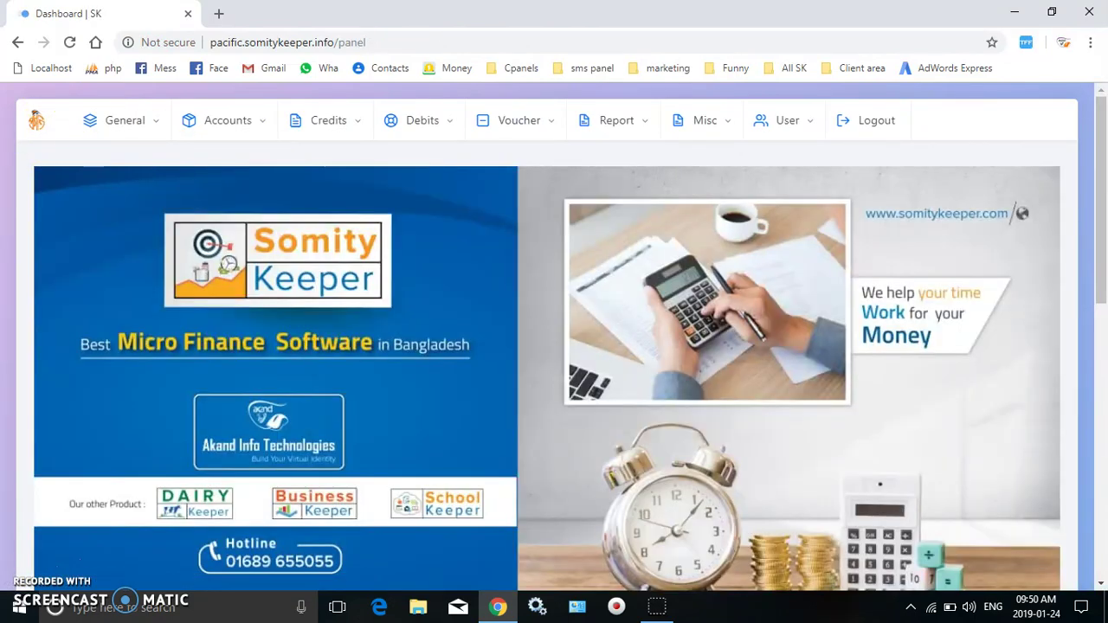
scroll(554, 338, down, 4)
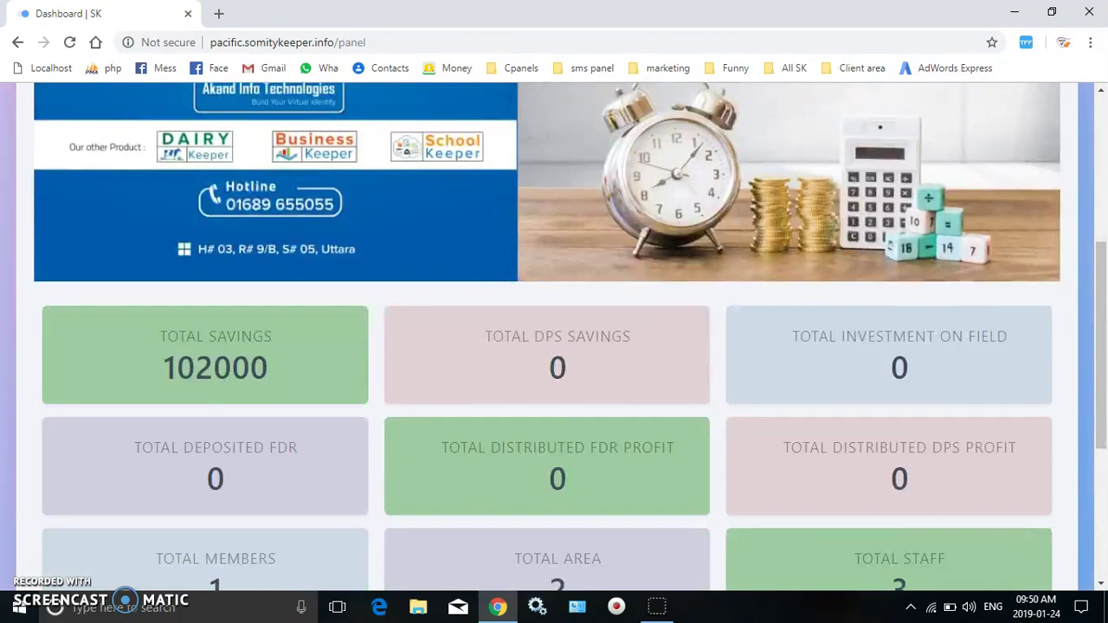
scroll(554, 338, up, 4)
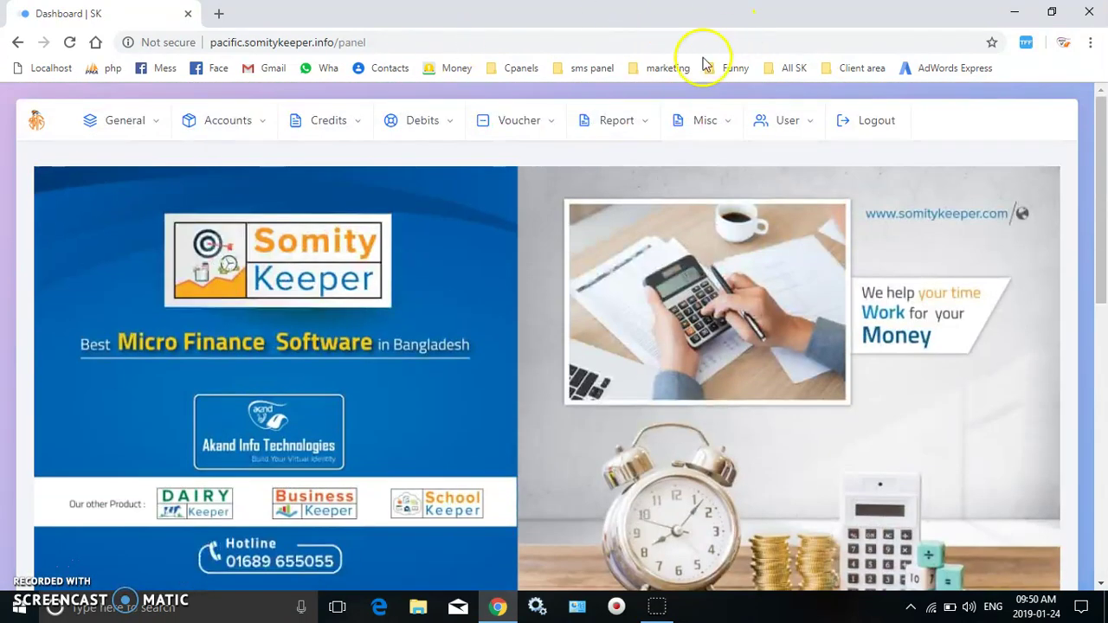
Step: Generate the Cash Position report for 2019-01-17 to 2019-01-24, review cash in, cash out and cash in hand, and close the report
click(640, 117)
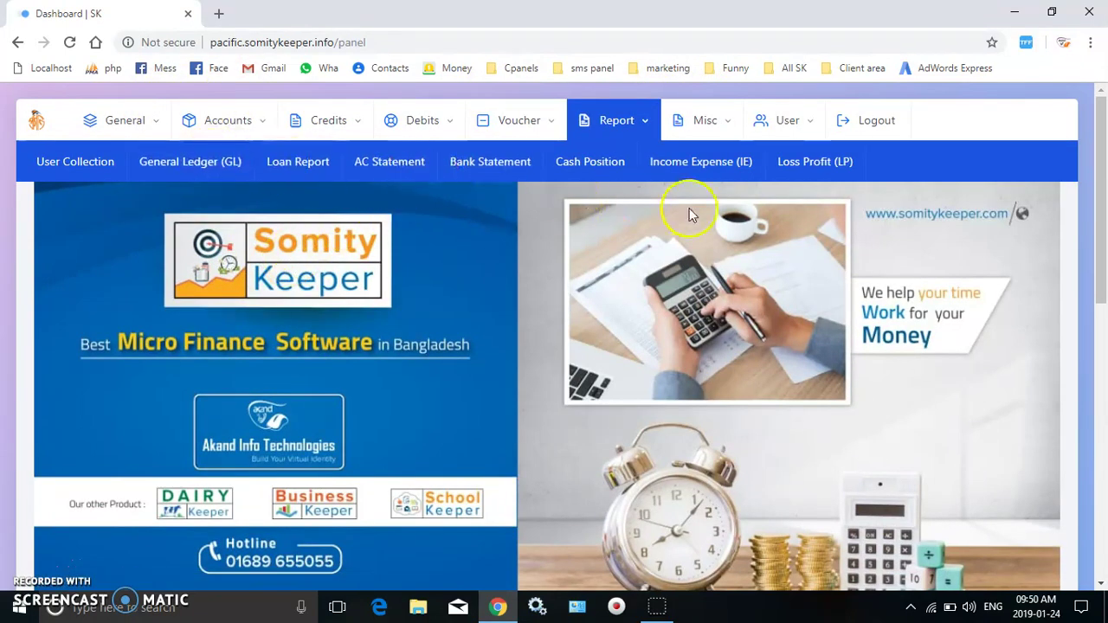
click(618, 170)
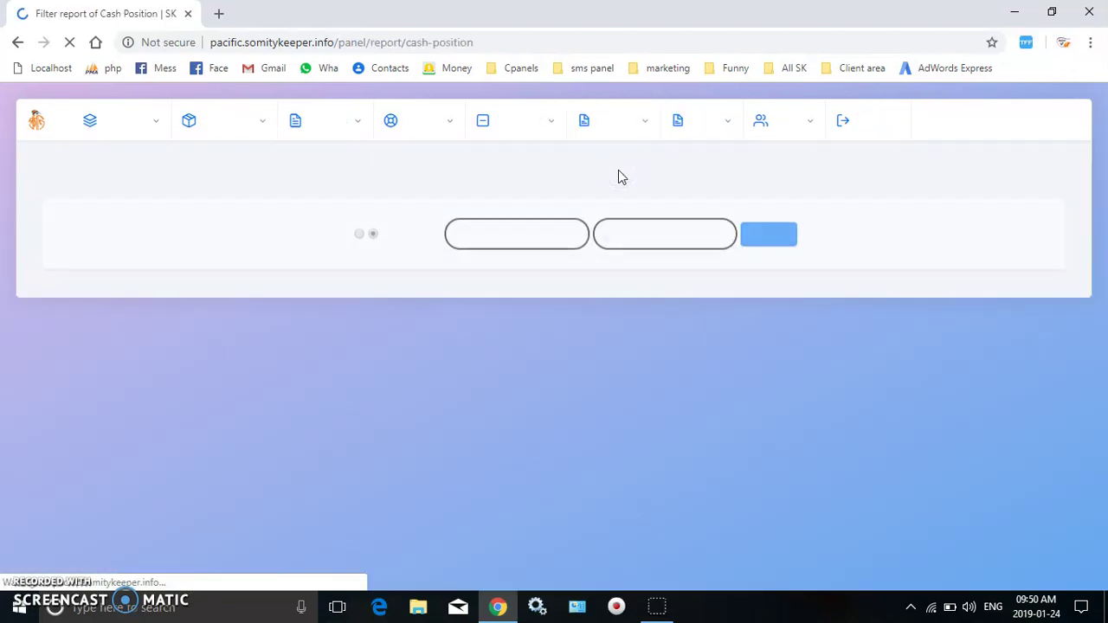
click(769, 227)
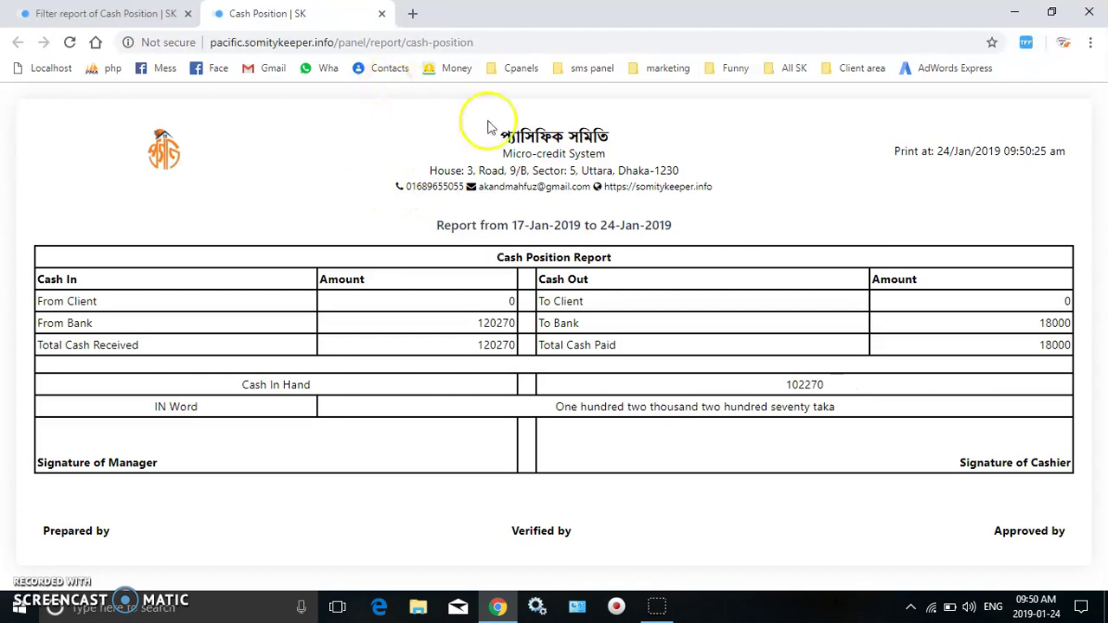
click(380, 15)
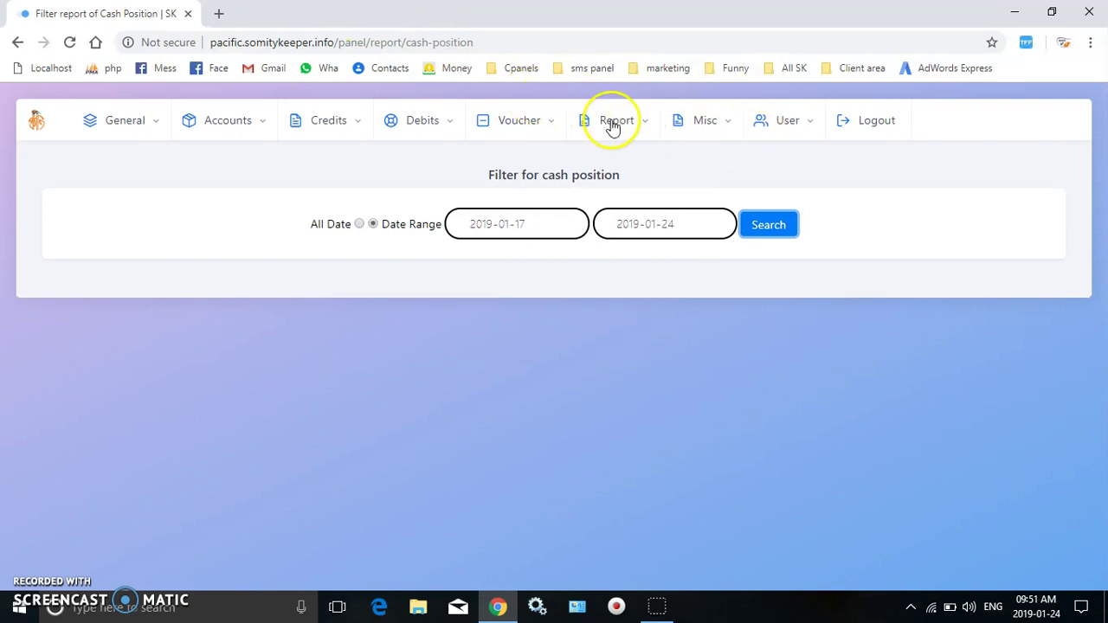
Step: Open the General Ledger report and examine the listed transactions with their cash in, cash out and balance totals
click(617, 126)
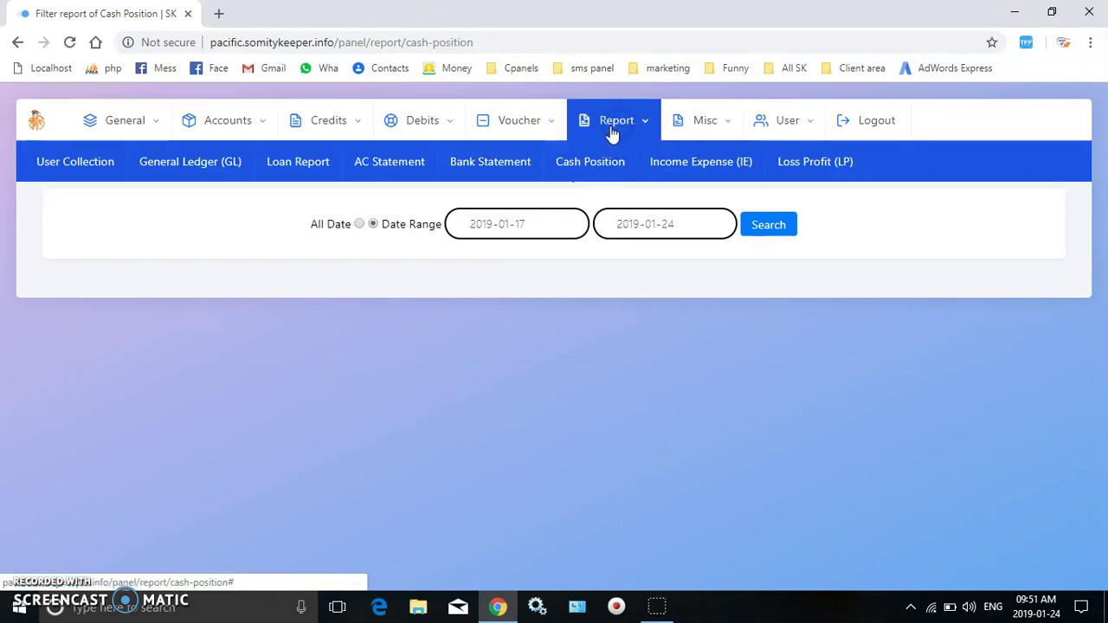
click(176, 176)
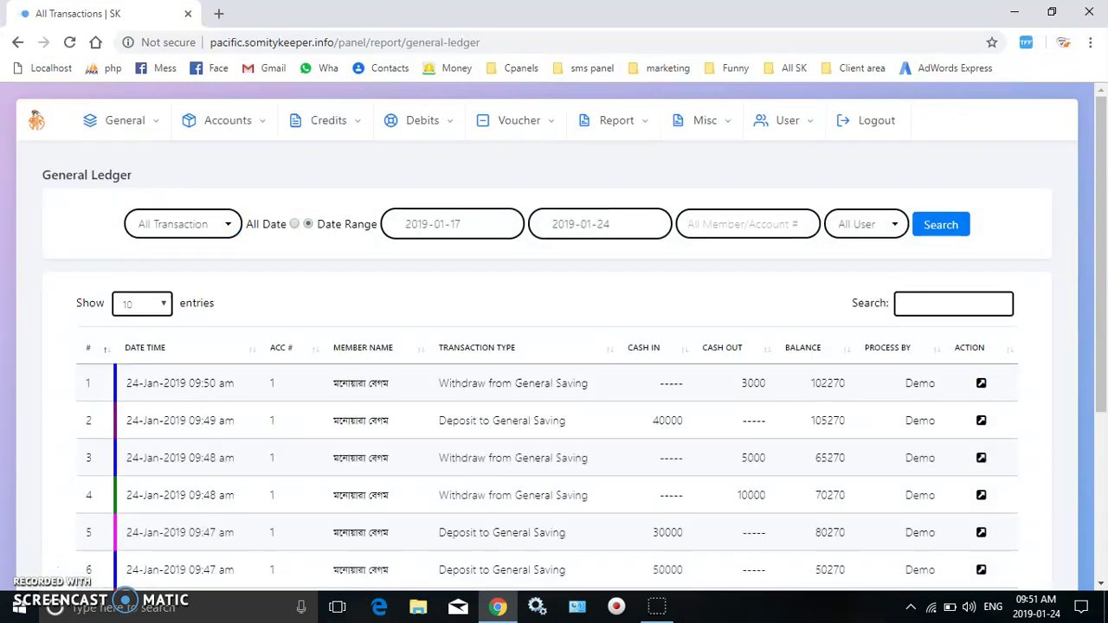
scroll(554, 346, down, 3)
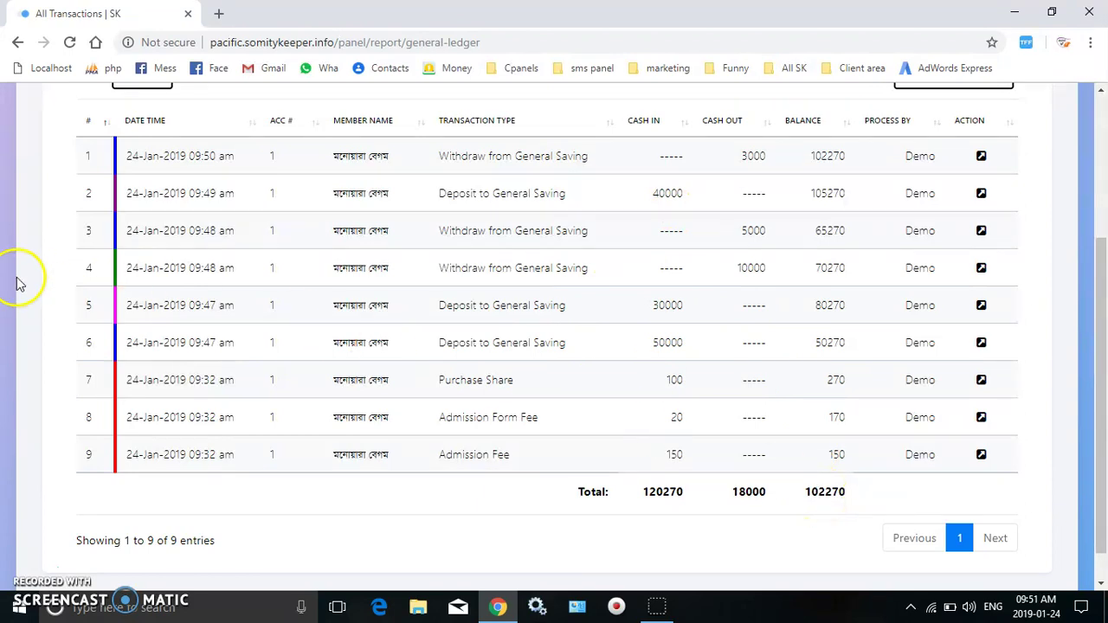
scroll(19, 281, up, 3)
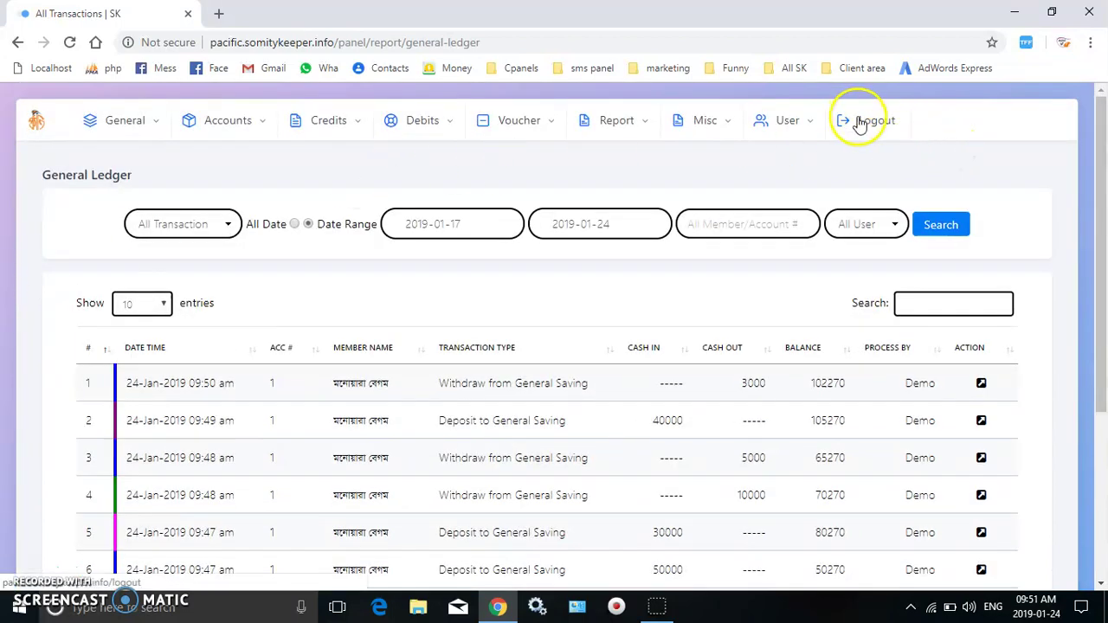
Step: Open the list of all general accounts from the ledger report
click(201, 126)
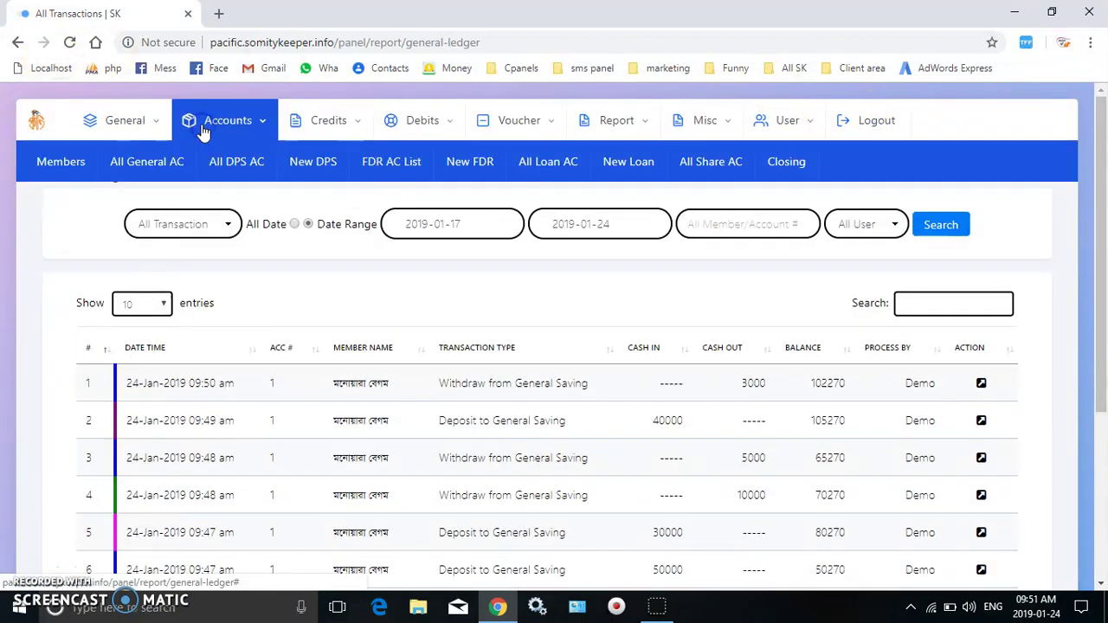
click(147, 165)
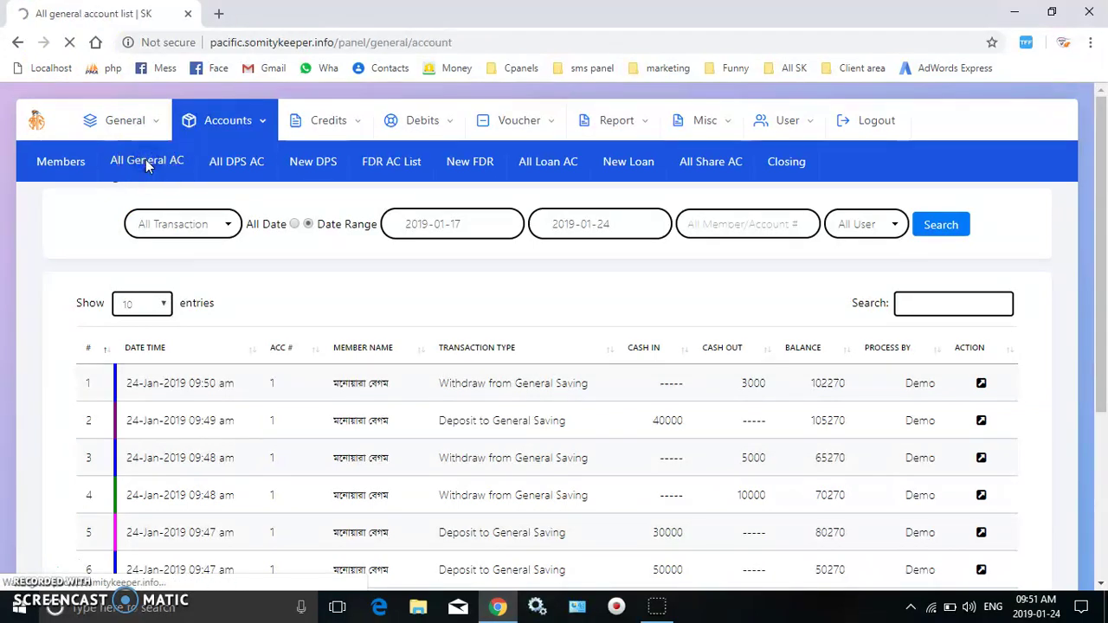